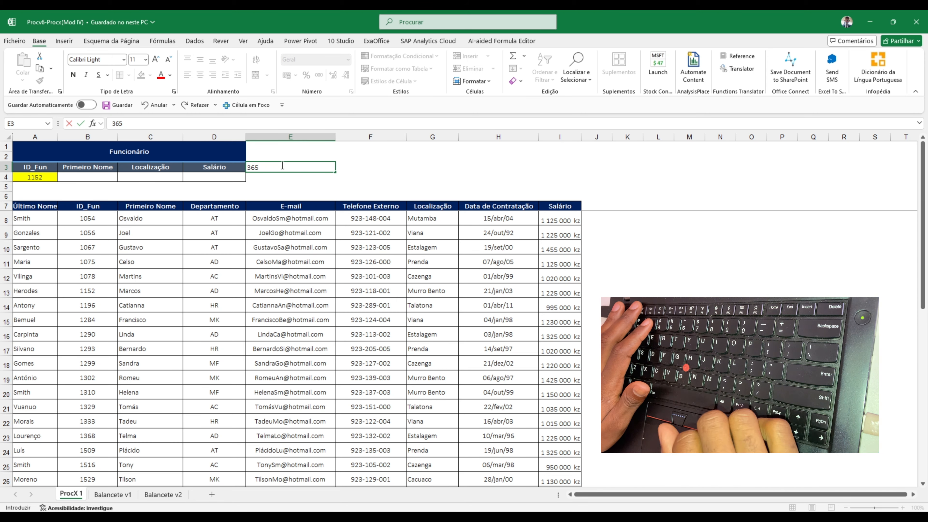
key("Escape")
type("+procx")
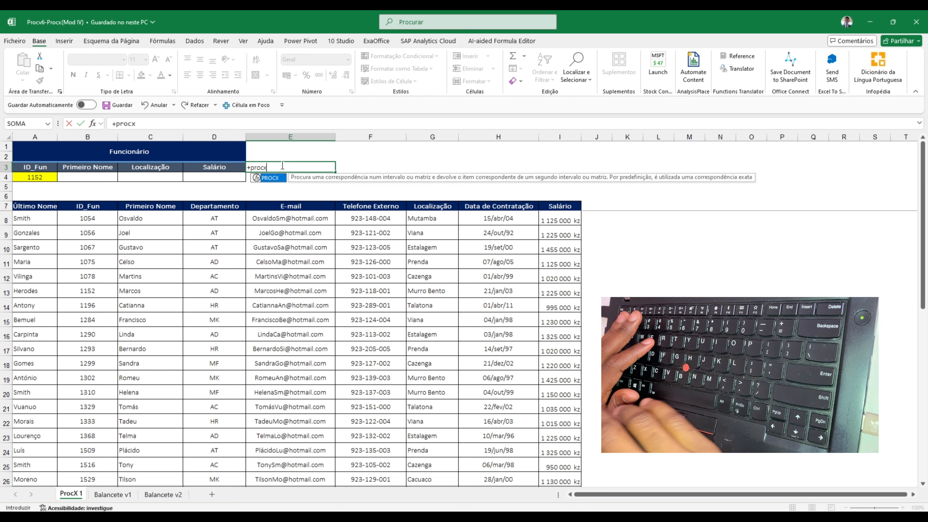
key("Tab")
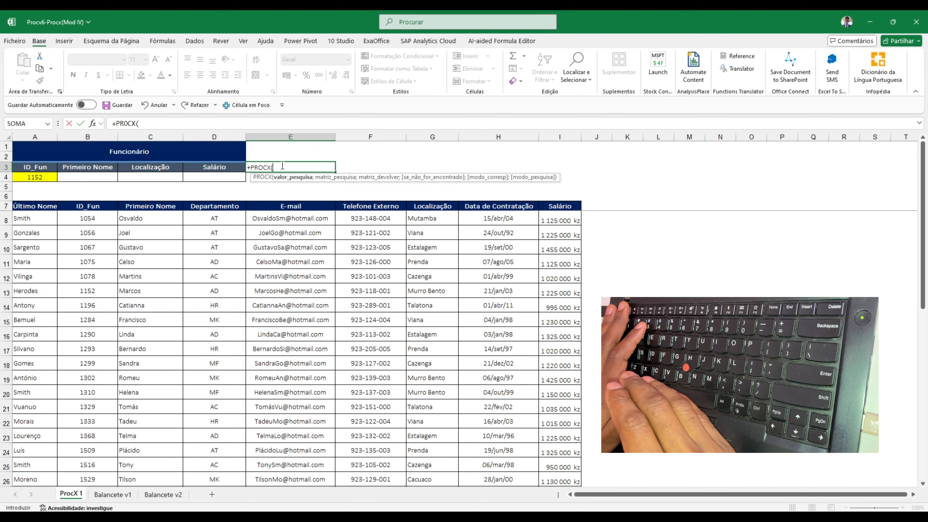
key("Escape")
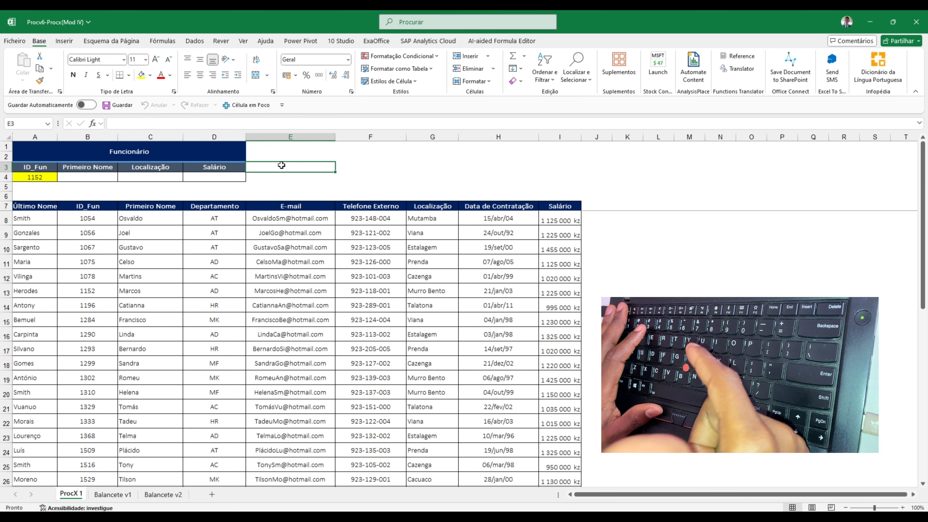
left_click(101, 178)
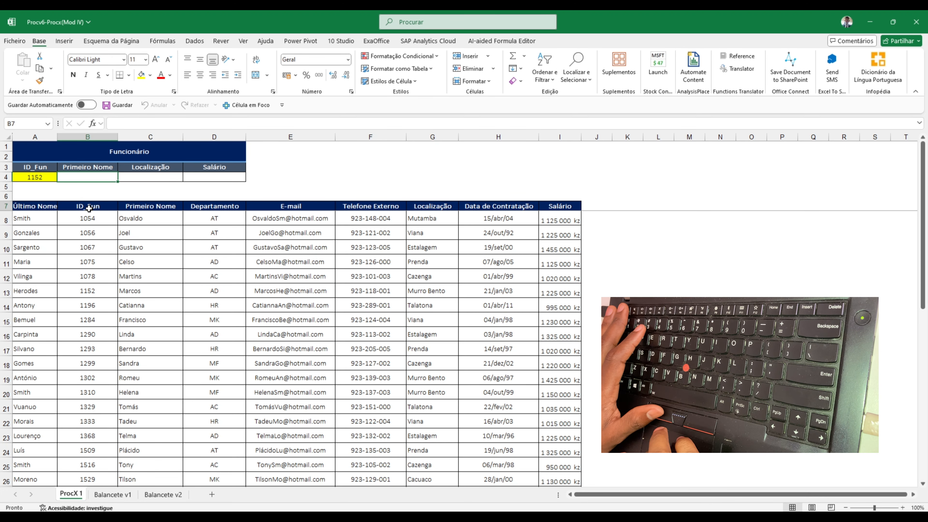
left_click_drag(88, 206, 85, 334)
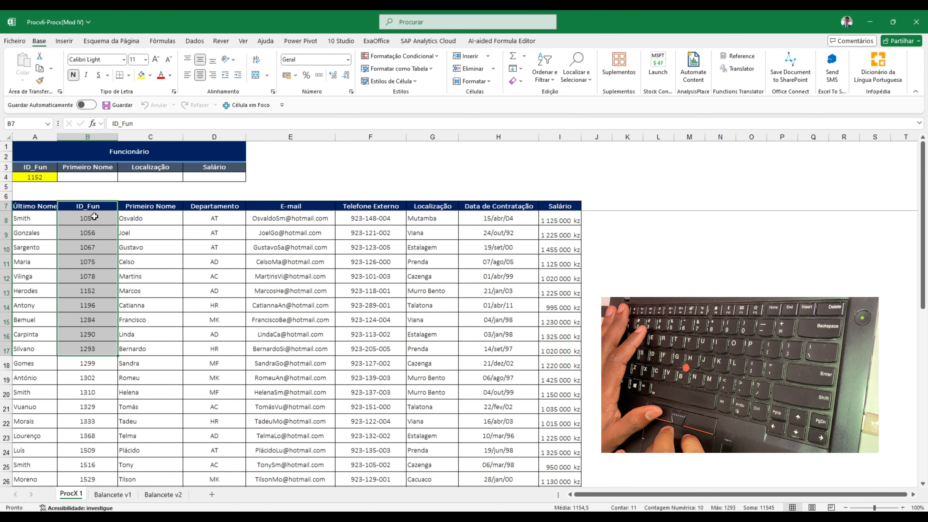
left_click(95, 207)
Start a PROCX formula in B4 under Primeiro Nome, using the employee ID in A4 as the lookup value
left_click(96, 177)
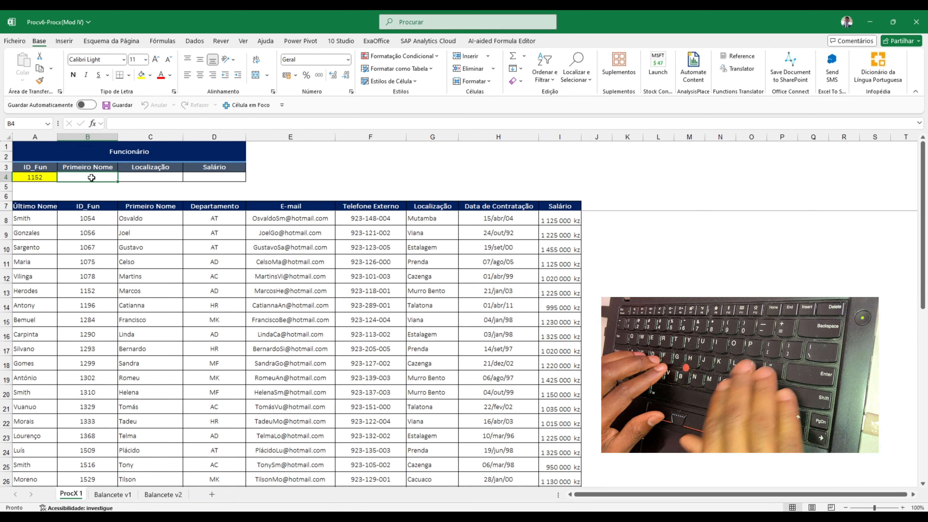
type("+procx")
key("Tab")
left_click(35, 177)
type(";")
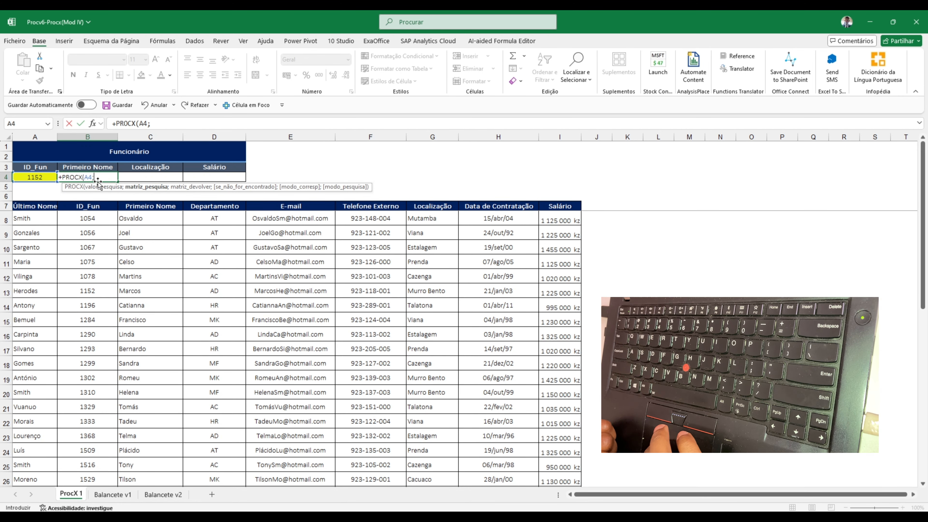
Set the formula's lookup range to the table's ID_Fun column, B7:B44
left_click(101, 206)
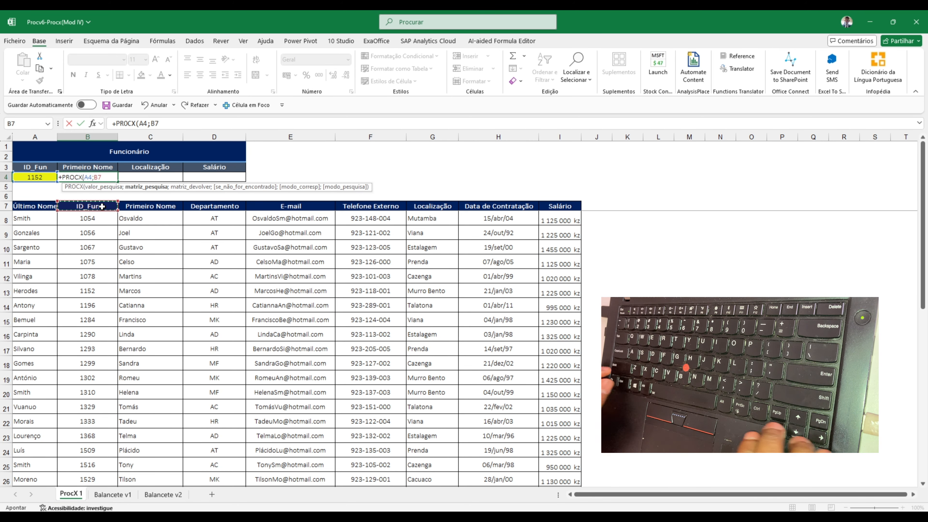
key("shift+Right")
key("shift+Right")
key("shift+Right")
key("shift+Right")
key("shift+Right")
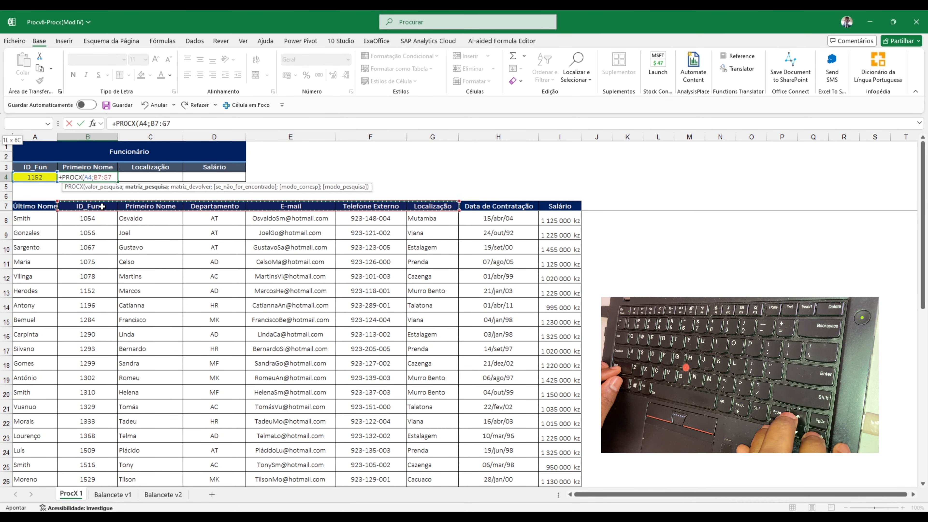
key("shift+Left")
key("shift+Left")
key("shift+Left")
key("shift+Left")
key("shift+Left")
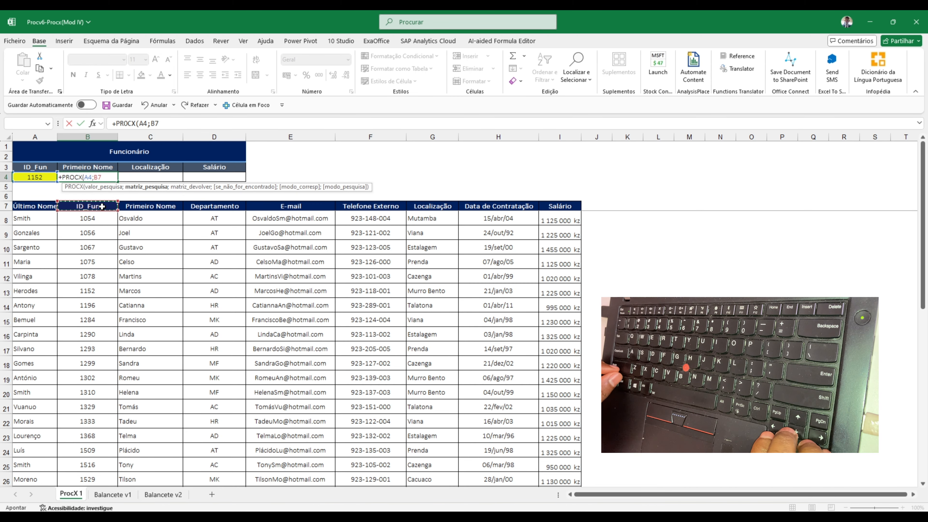
key("ctrl+shift+Down")
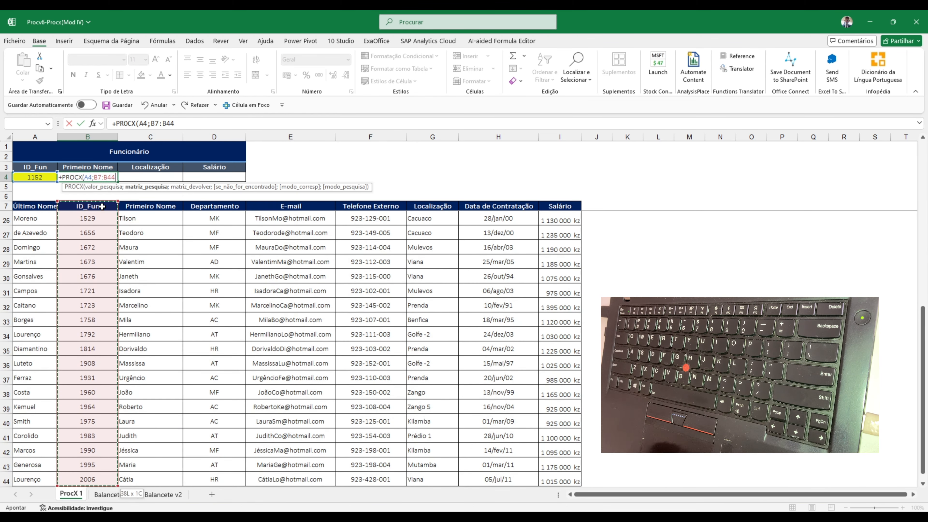
type(";")
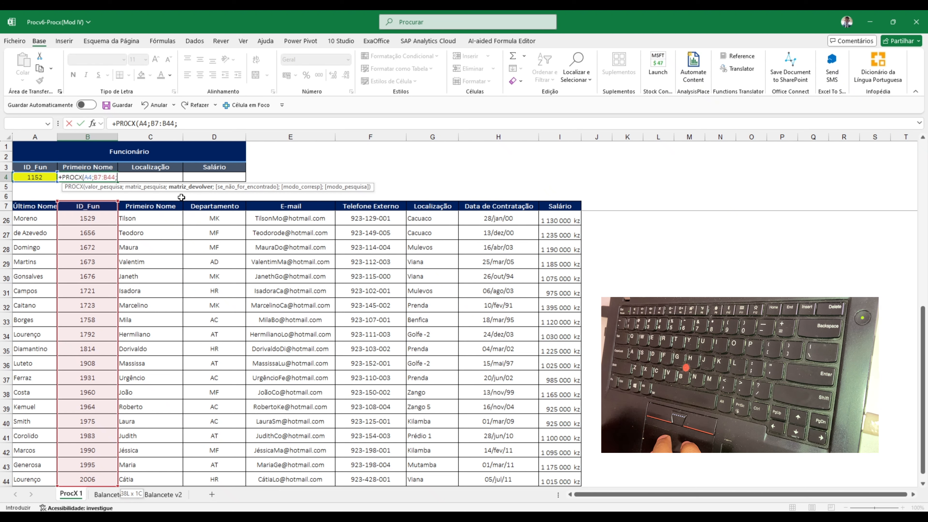
Set the return range to the table's Primeiro Nome column, C7:C44, complete the formula and check its result against the table
left_click(159, 207)
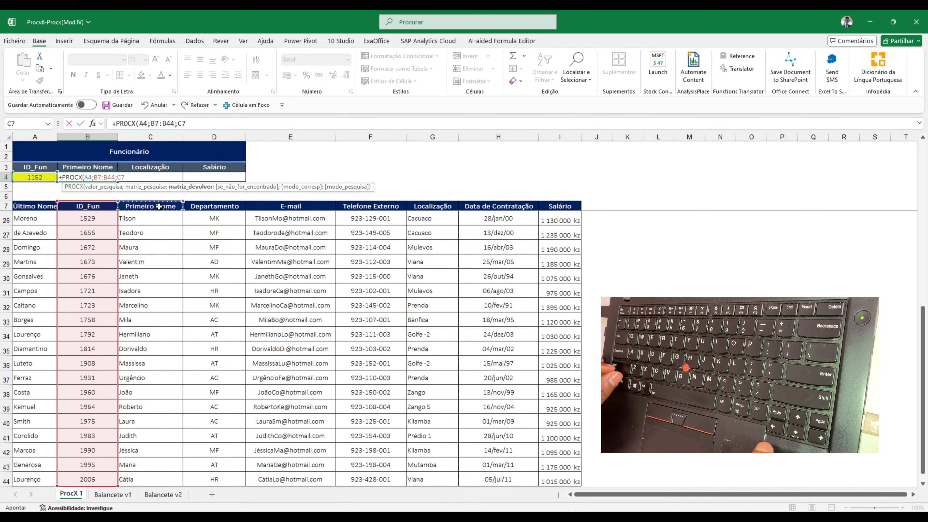
key("ctrl+shift+Down")
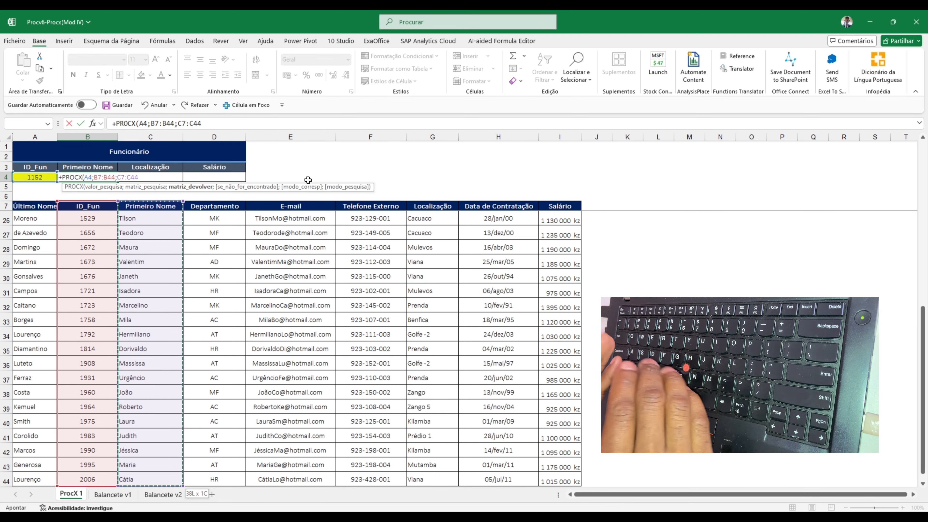
type(")")
key("ctrl+Return")
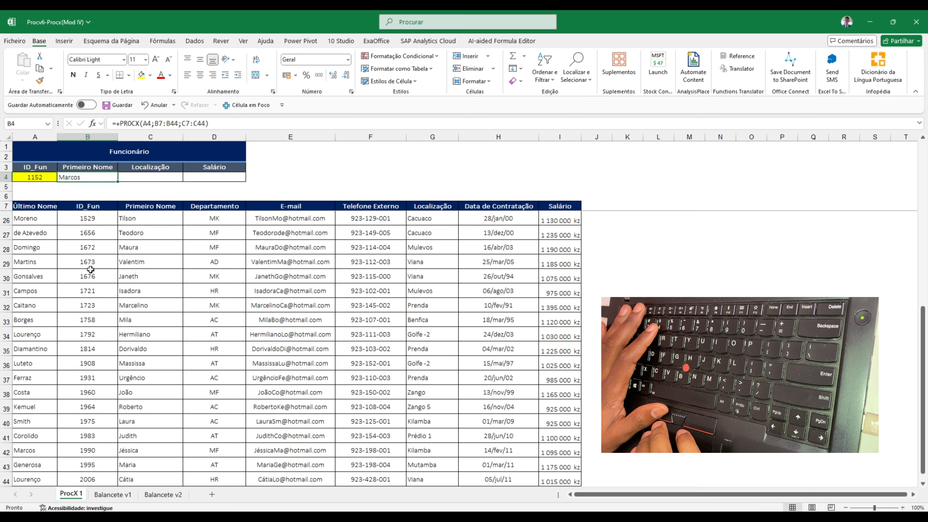
scroll(90, 269, "up", 5)
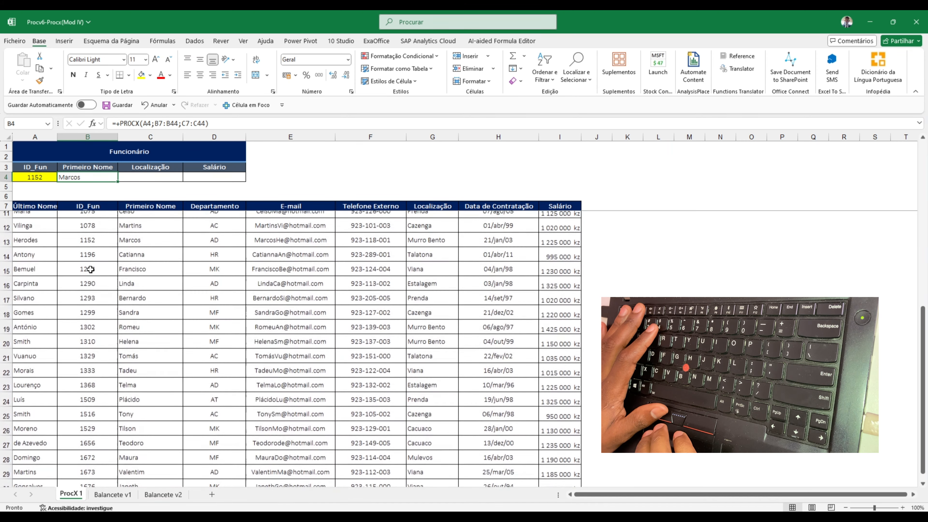
left_click(131, 238)
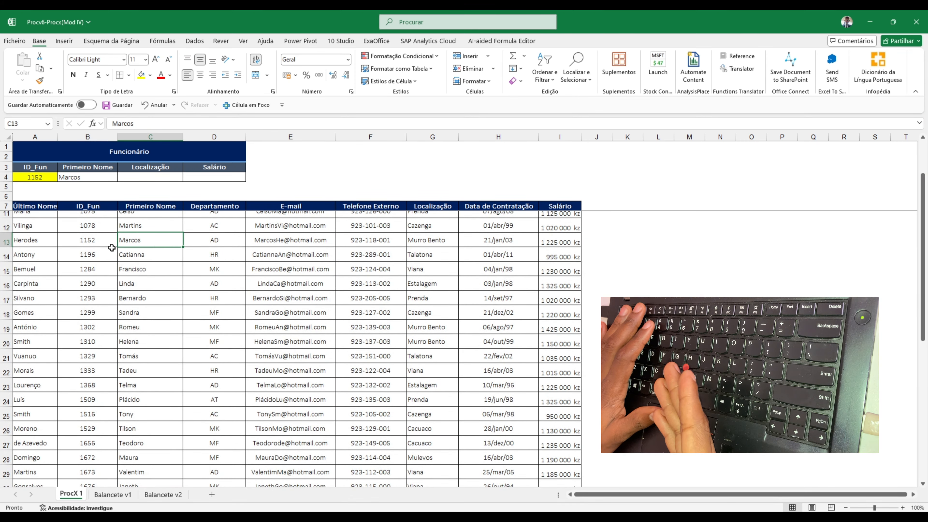
Extend the B4 PROCX formula with the text "Não existe" as its if-not-found value
double_click(110, 177)
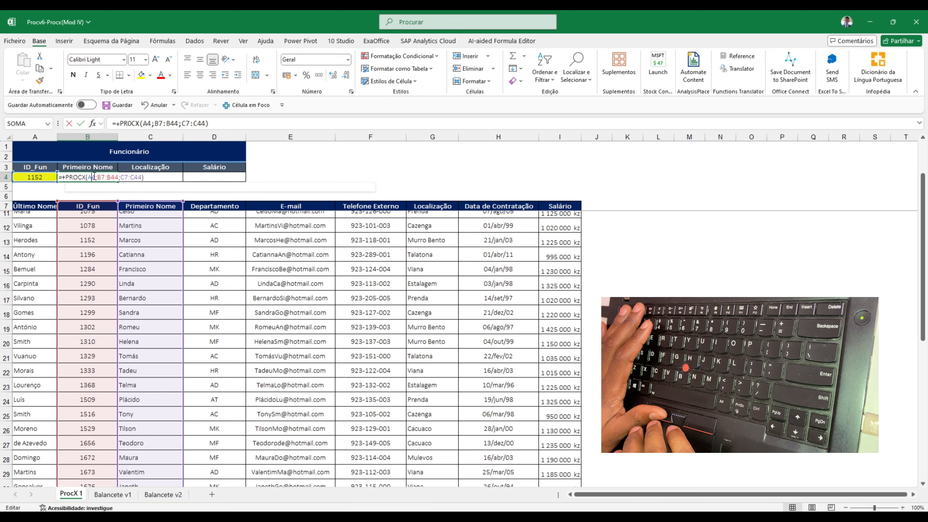
key("BackSpace")
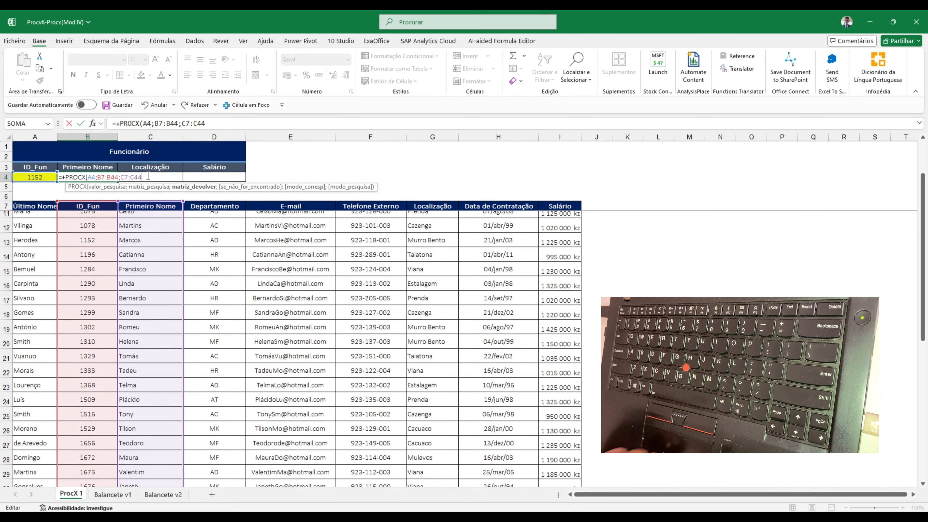
type(";")
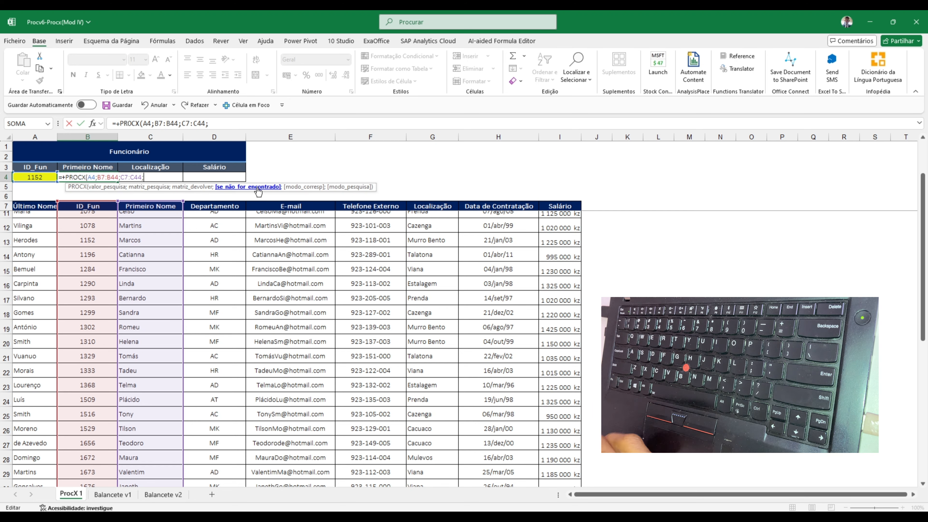
type("0")
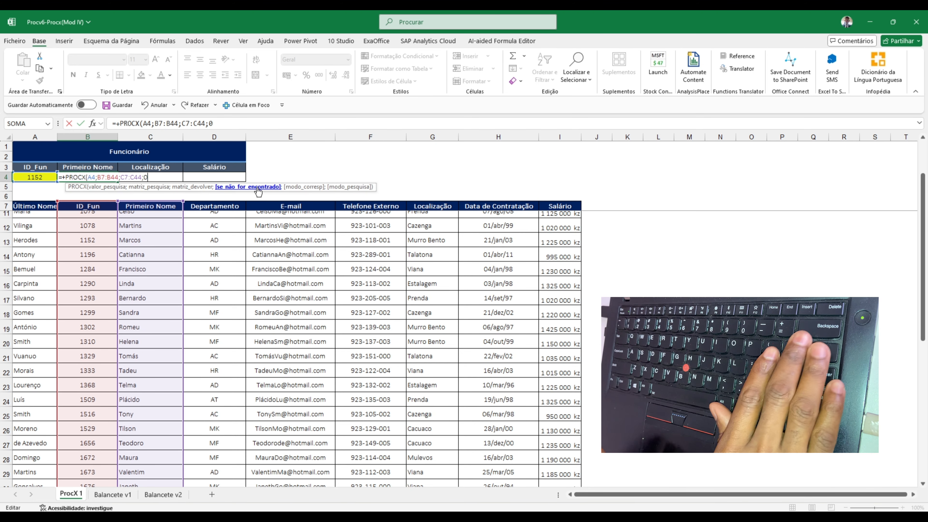
key("BackSpace")
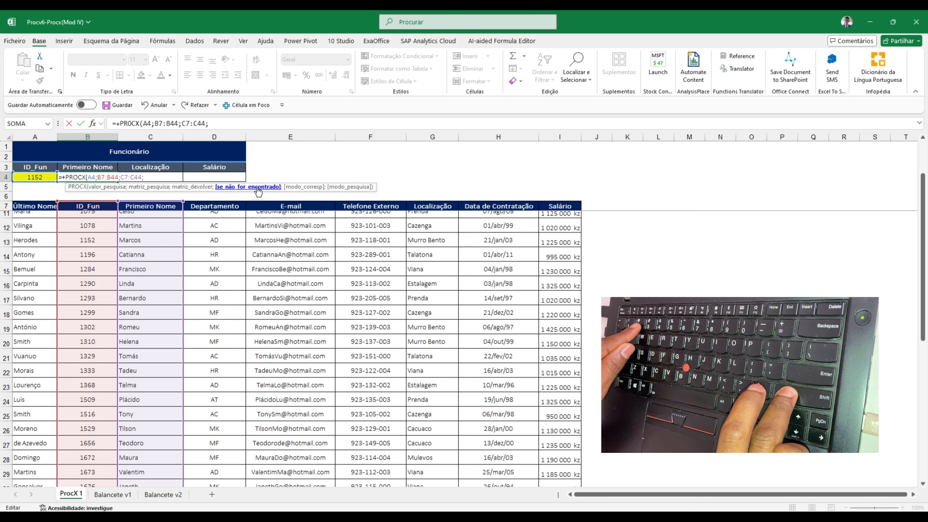
type("\"")
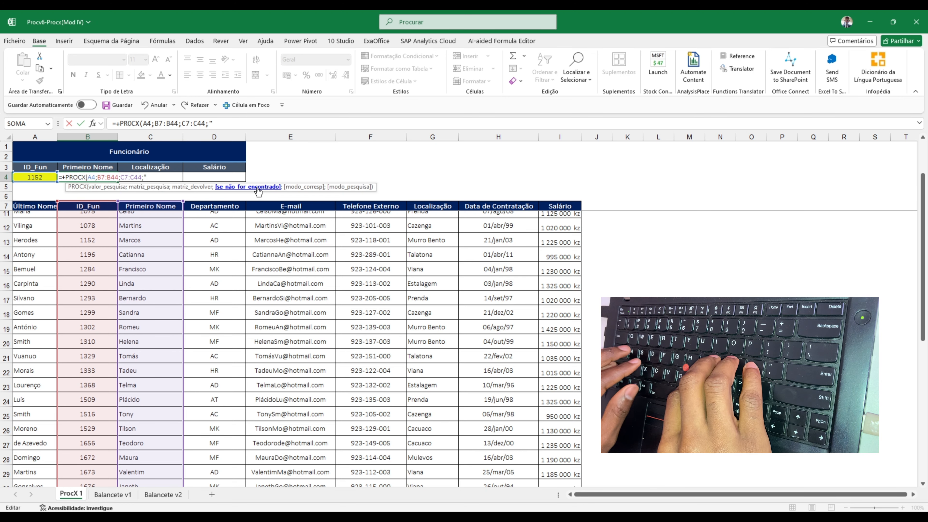
type("Não e")
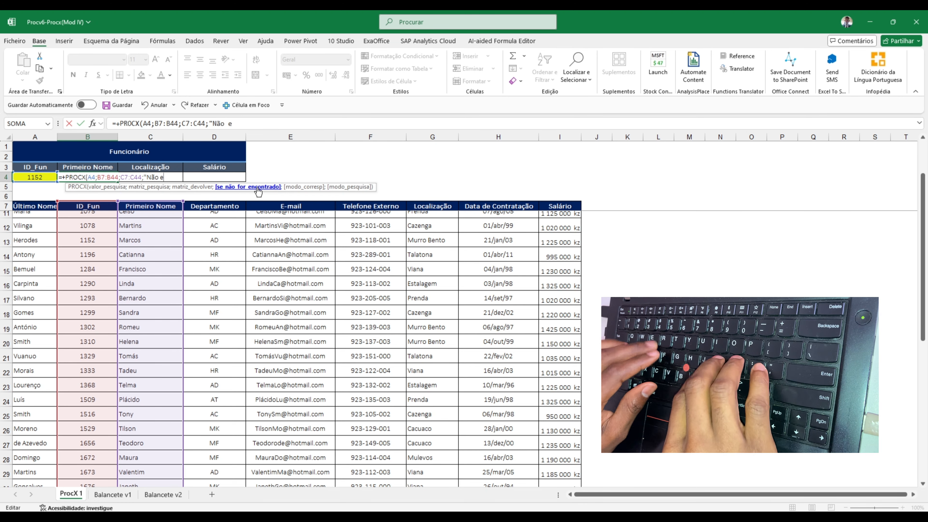
type("xiste")
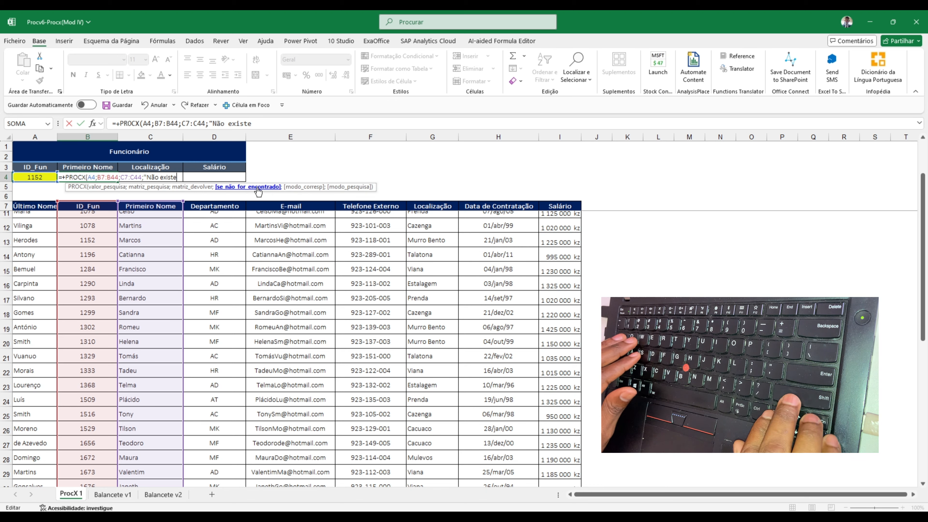
type("\"")
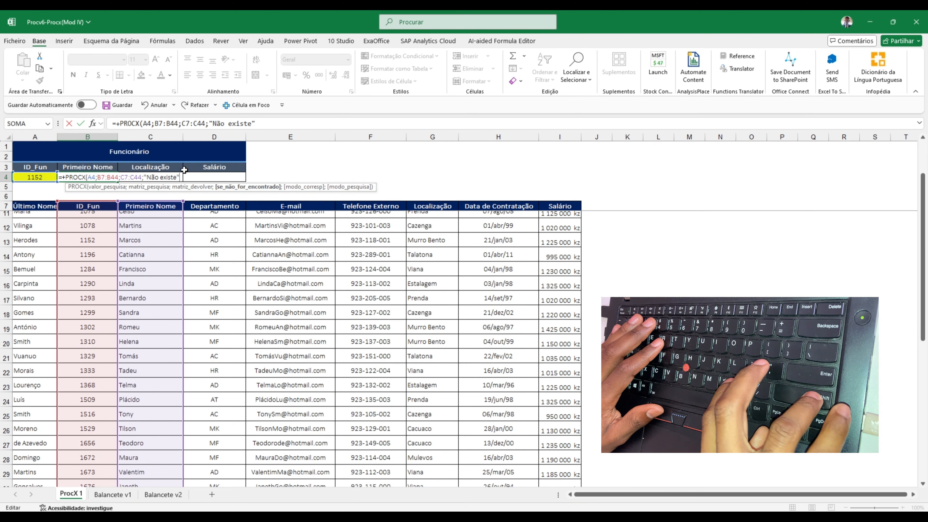
Add match mode 0 (exact match) and search mode 1 (first to last item) to the B4 formula and commit it
type(";")
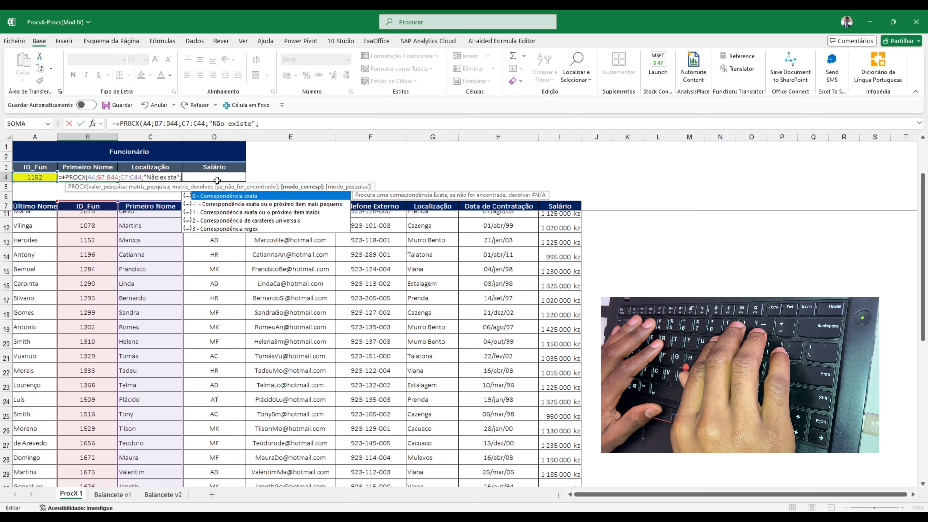
type("0")
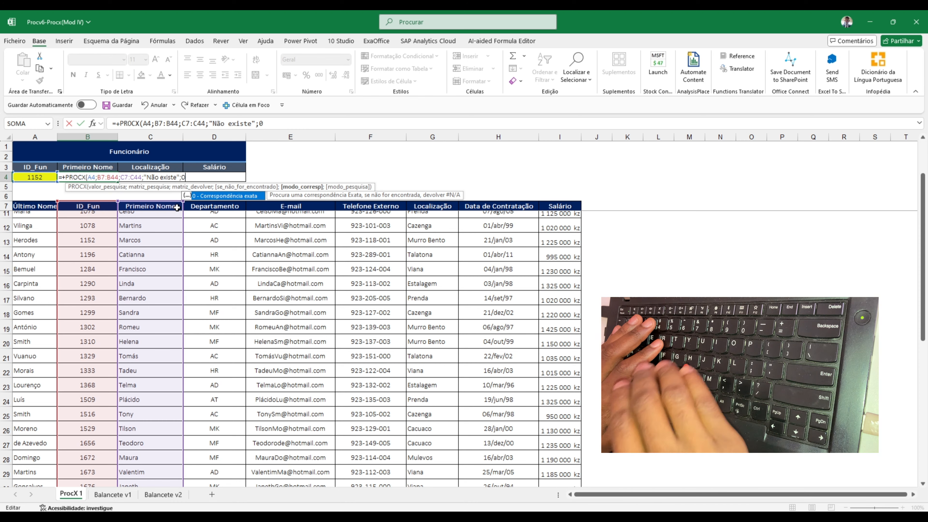
type(";")
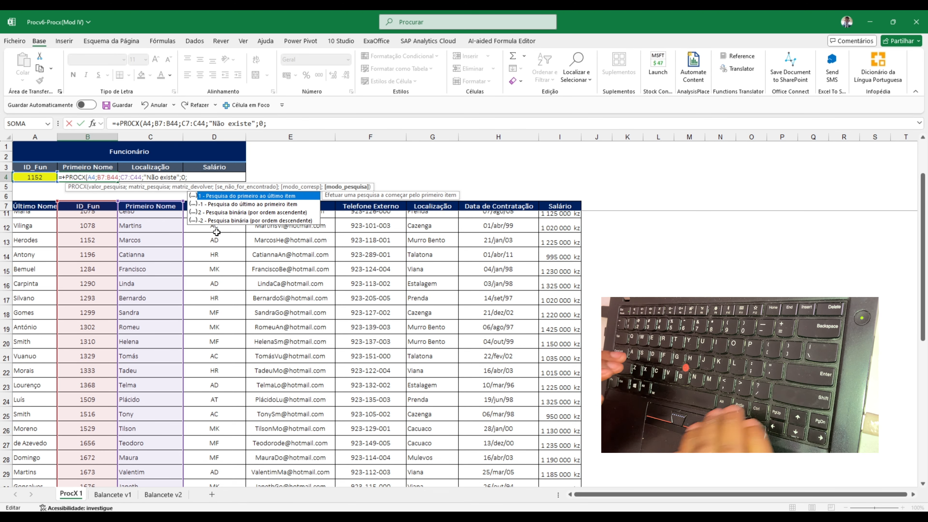
type("-1")
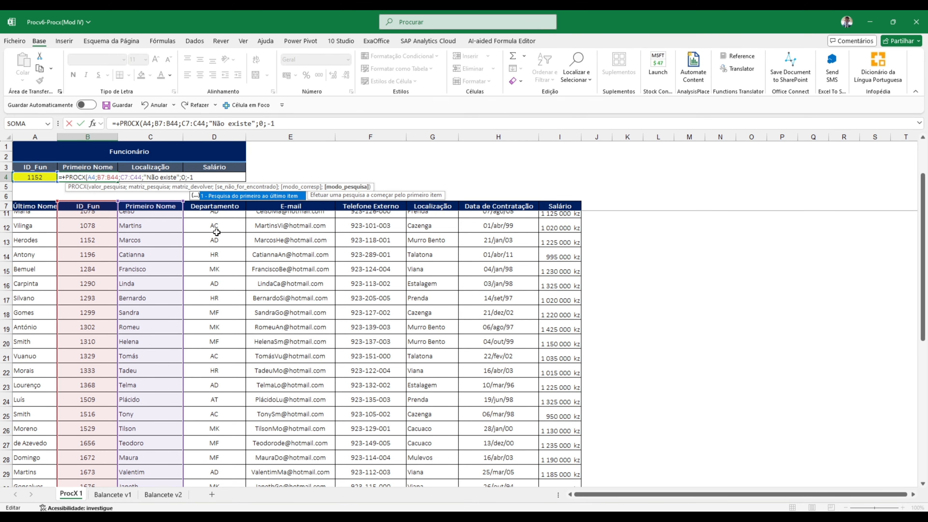
key("BackSpace")
key("BackSpace")
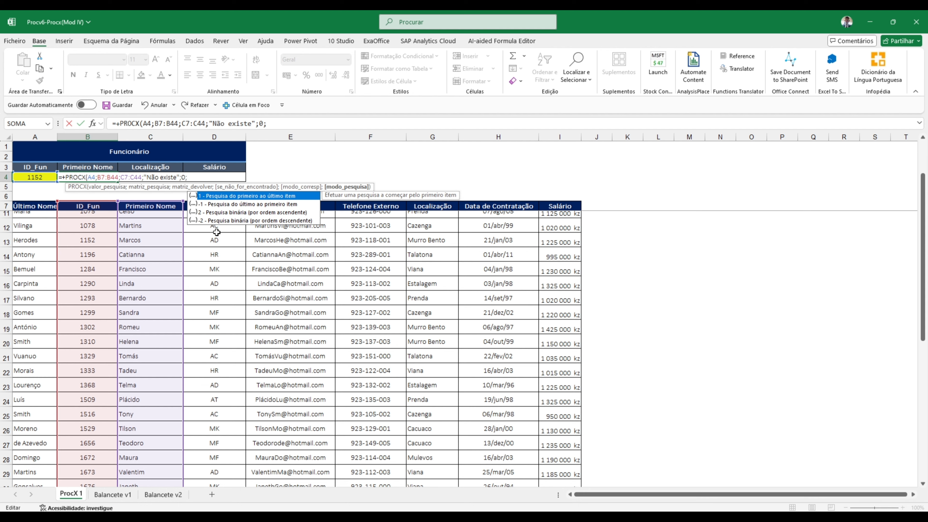
type("1)")
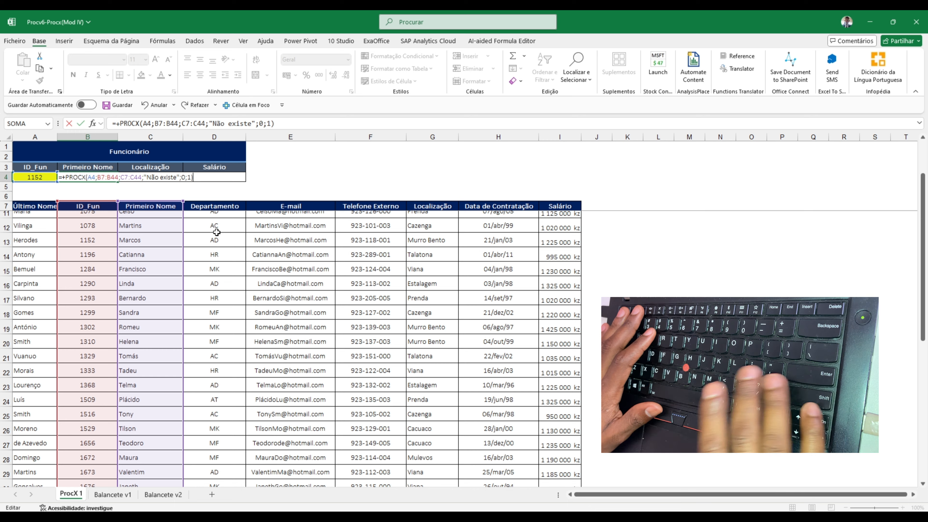
left_click(185, 176)
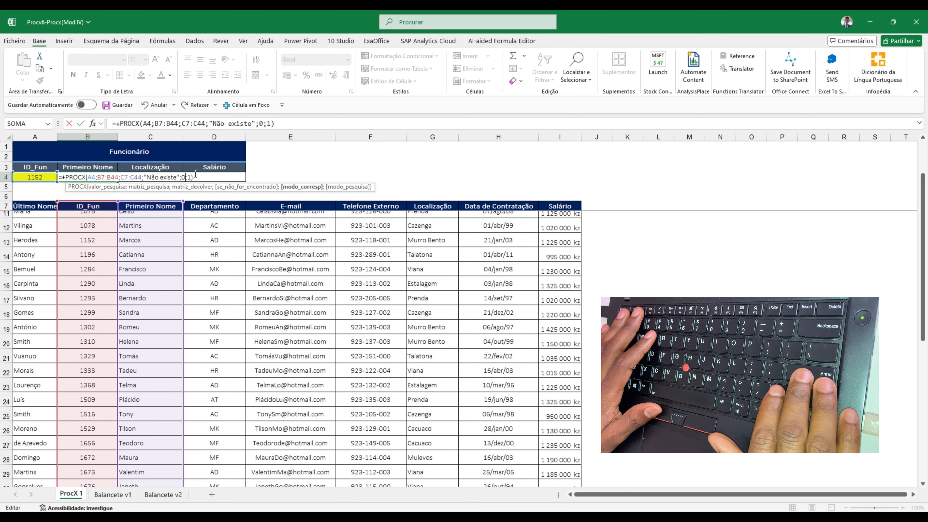
key("Return")
left_click(92, 177)
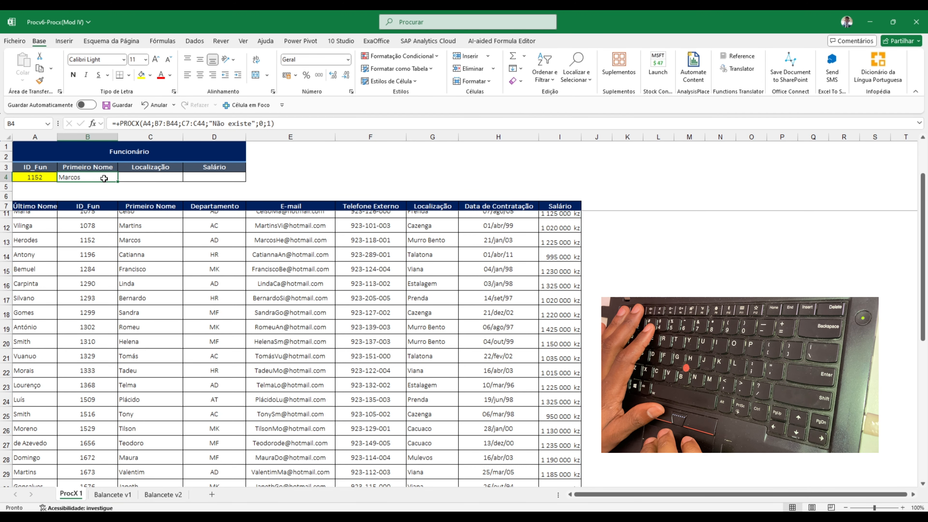
Start a PROCX formula in the Localização cell C4, using the employee ID in A4 as the lookup value
left_click(146, 178)
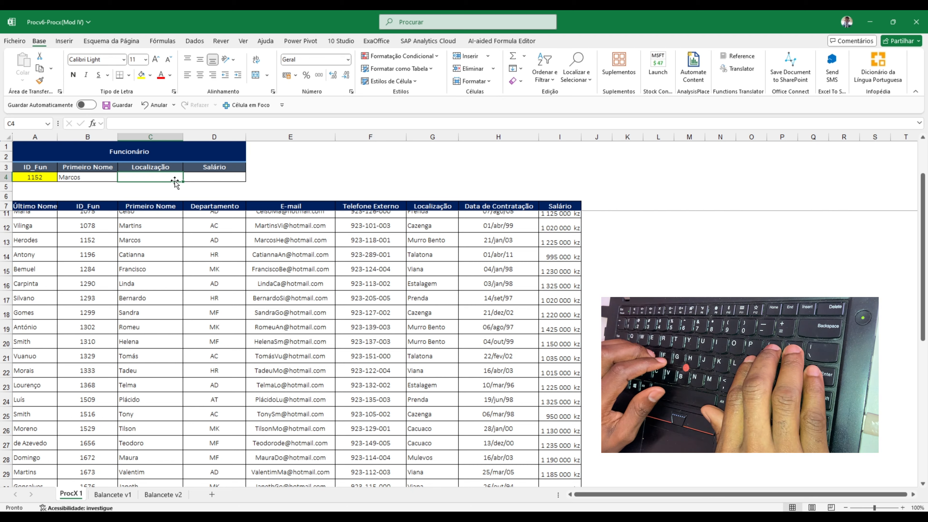
type("+")
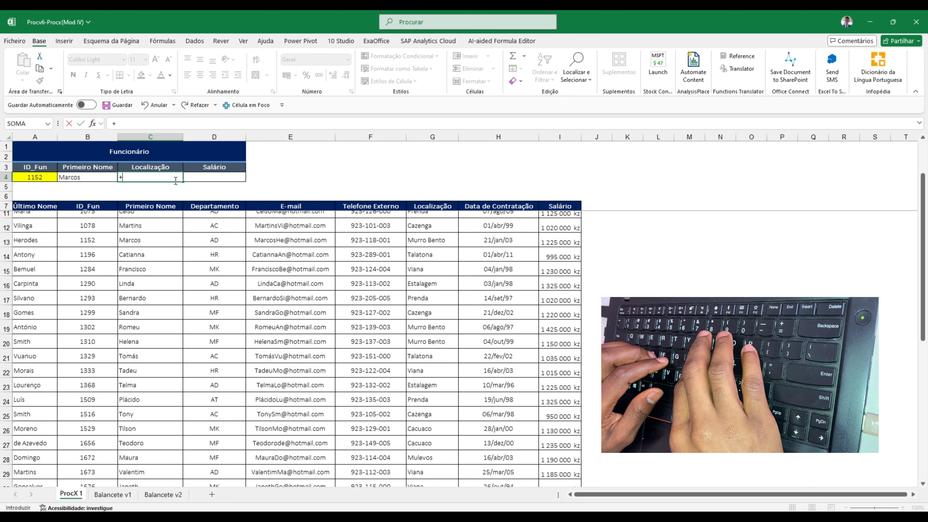
type("pro")
type("cx")
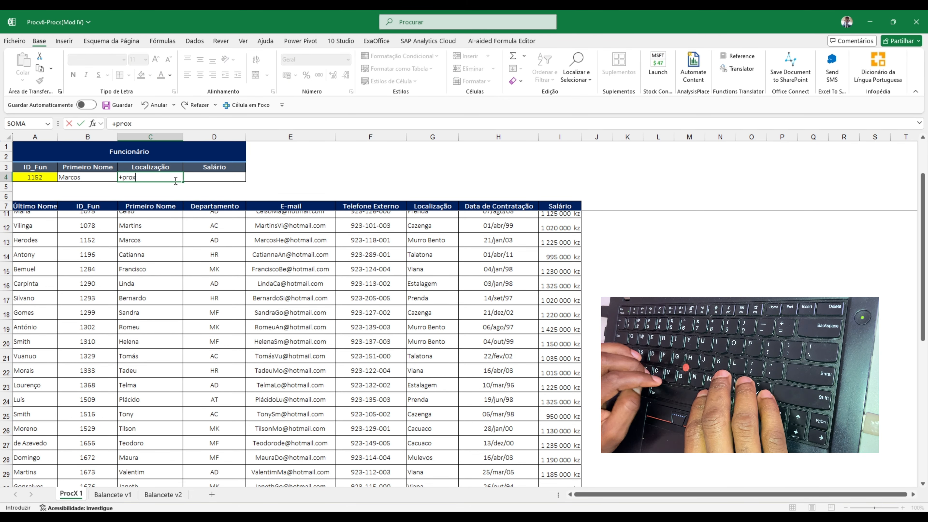
key("Tab")
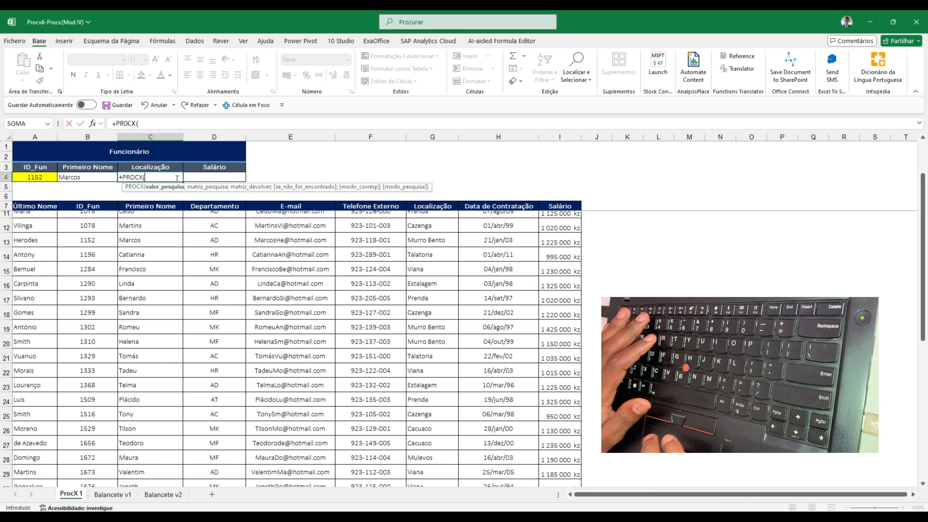
left_click(46, 177)
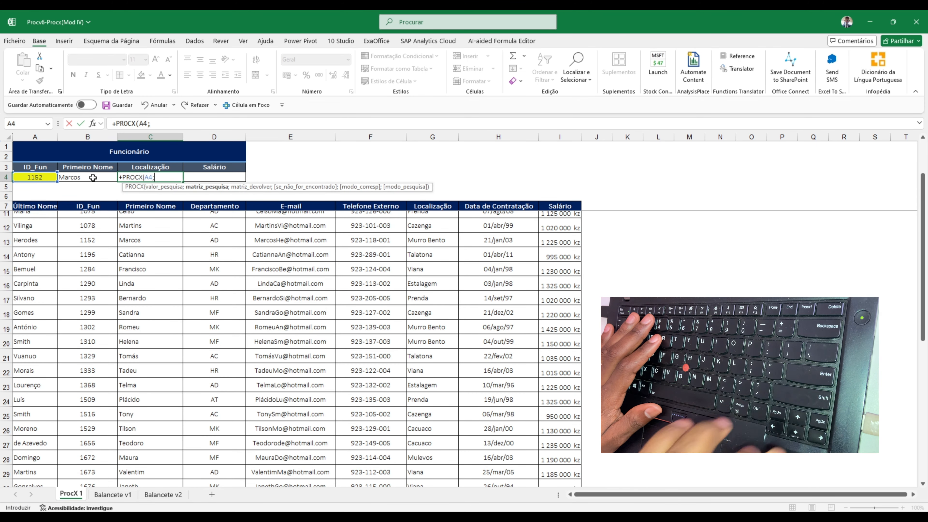
type(";")
Set the C4 formula's lookup range to the ID_Fun column, B7:B44, and its return range to the table's Localização column, G7:G44
left_click(73, 206)
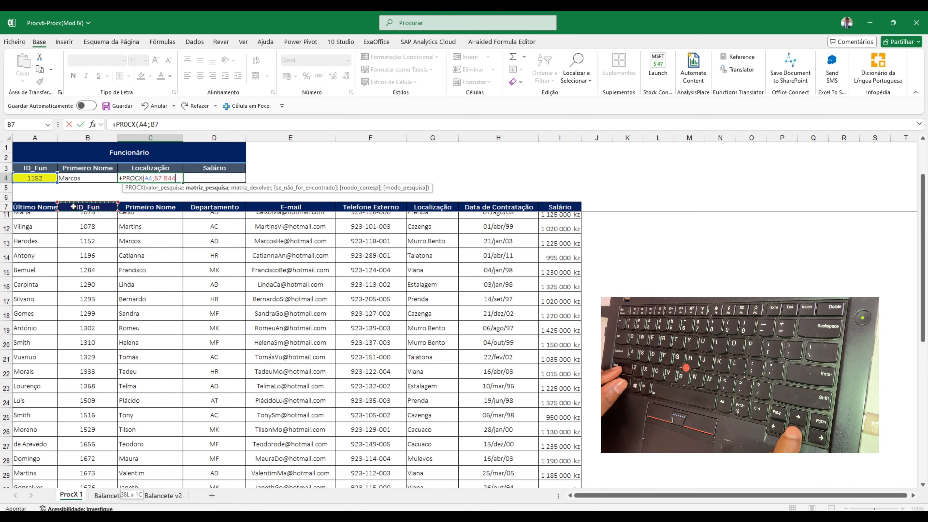
key("ctrl+shift+Down")
type(";")
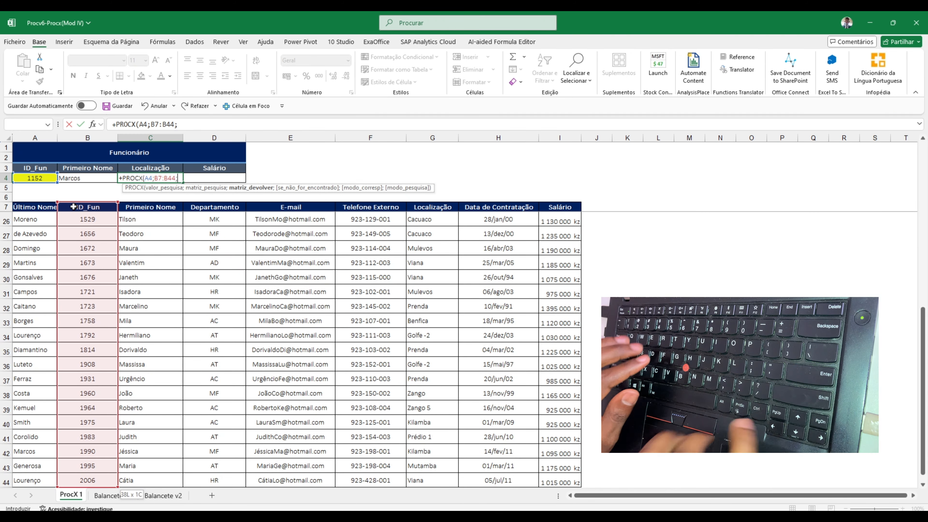
left_click(432, 207)
key("ctrl+shift+Down")
Add the text "Não existe" as the C4 formula's if-not-found value
type(";\"")
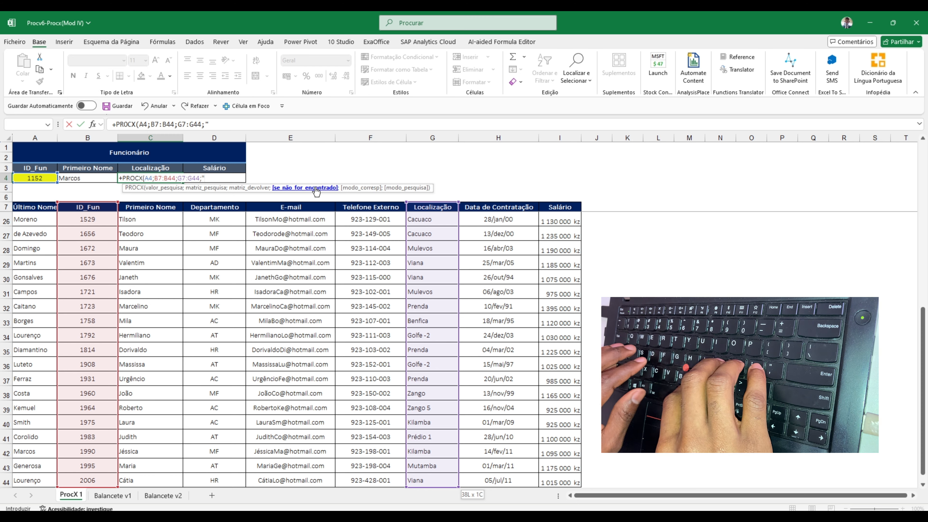
type("Não e")
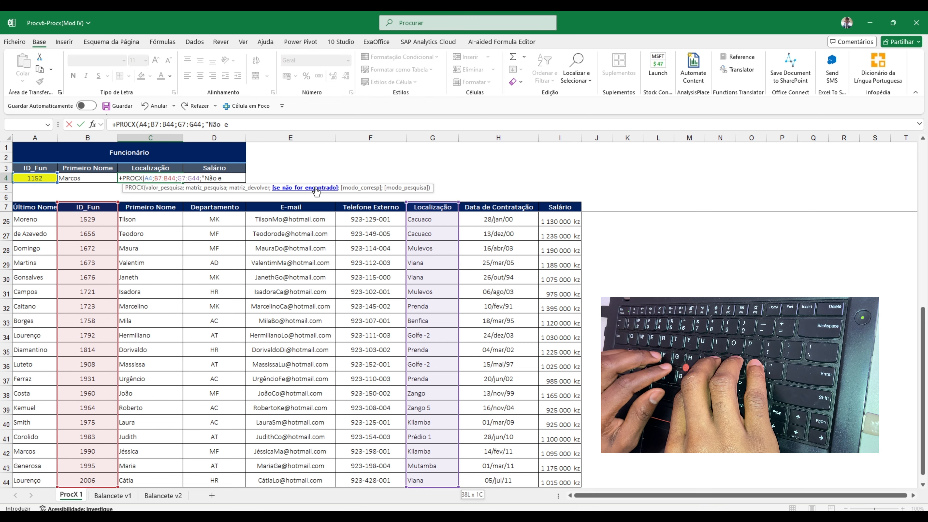
type("xiste")
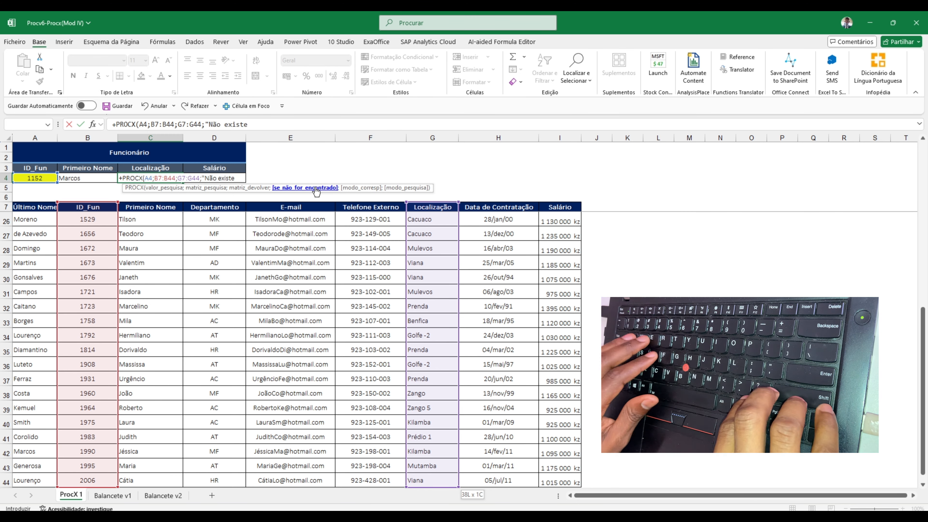
type("\"")
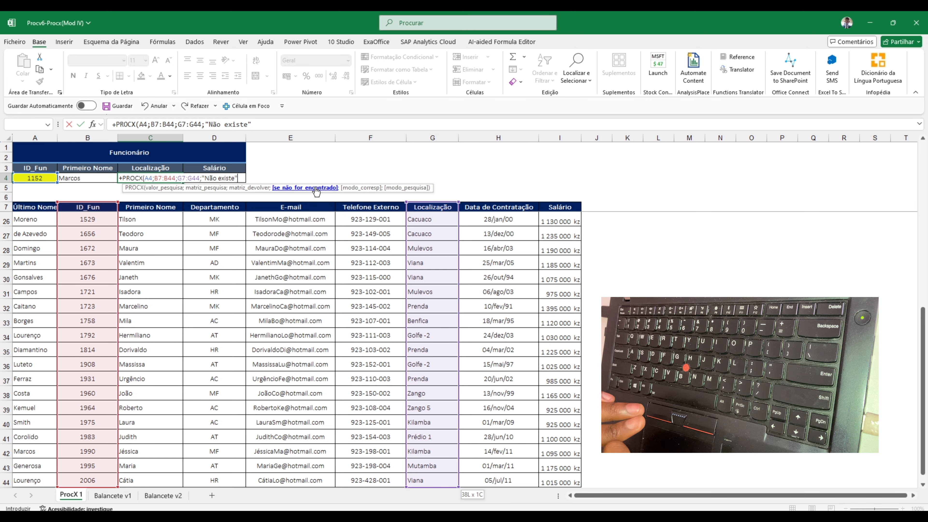
type(";")
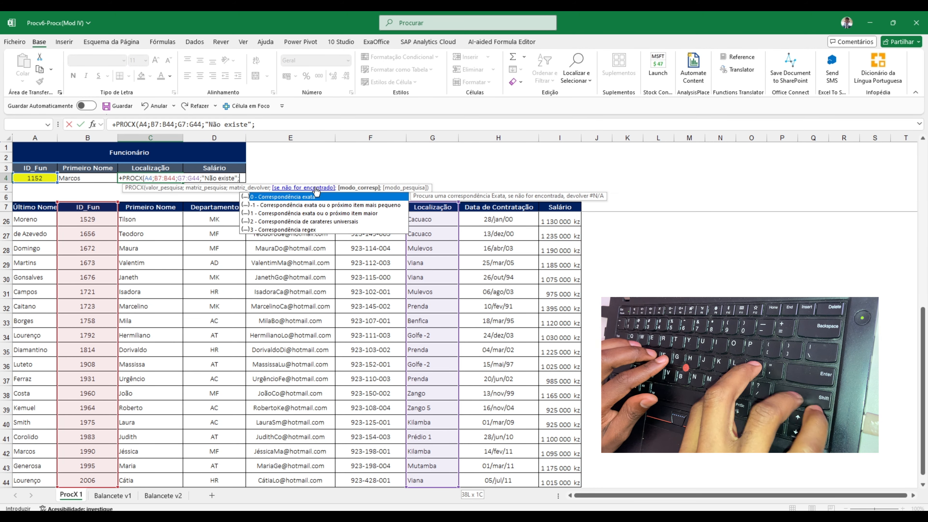
type("0;")
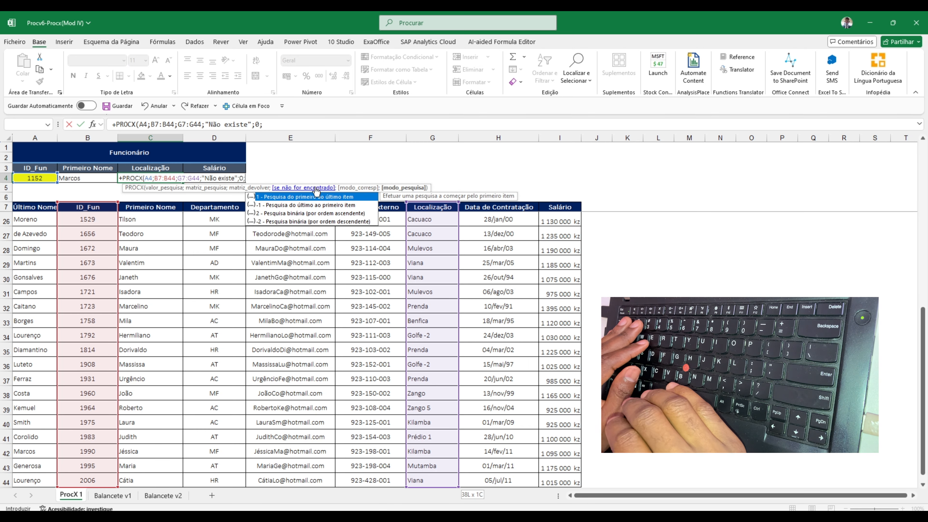
type("1")
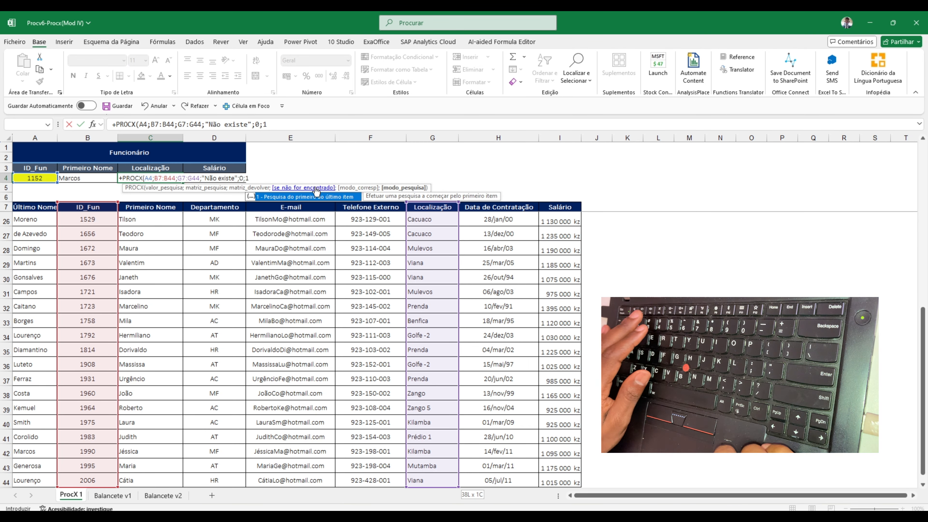
type(")")
Complete the C4 formula with match mode 0 (exact match) and search mode 1 (first to last item), and commit it
key("ctrl+Return")
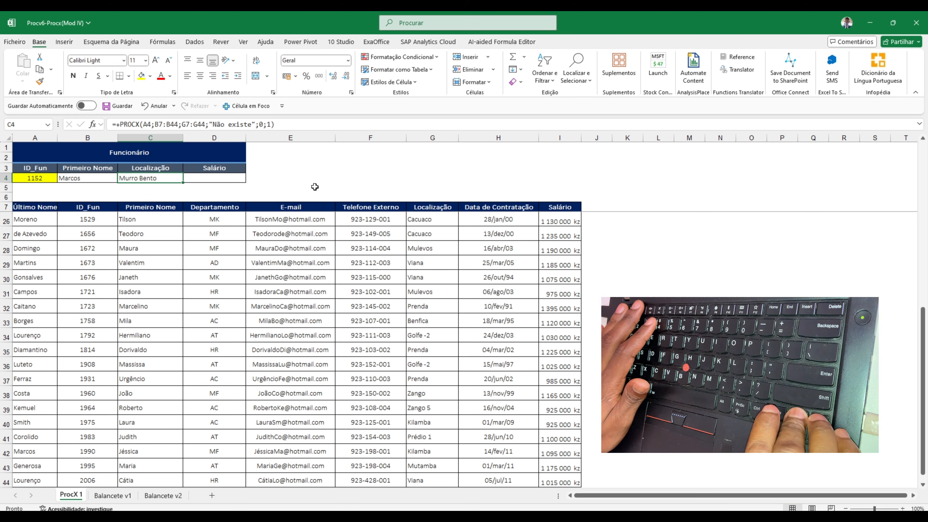
key("Right")
key("Left")
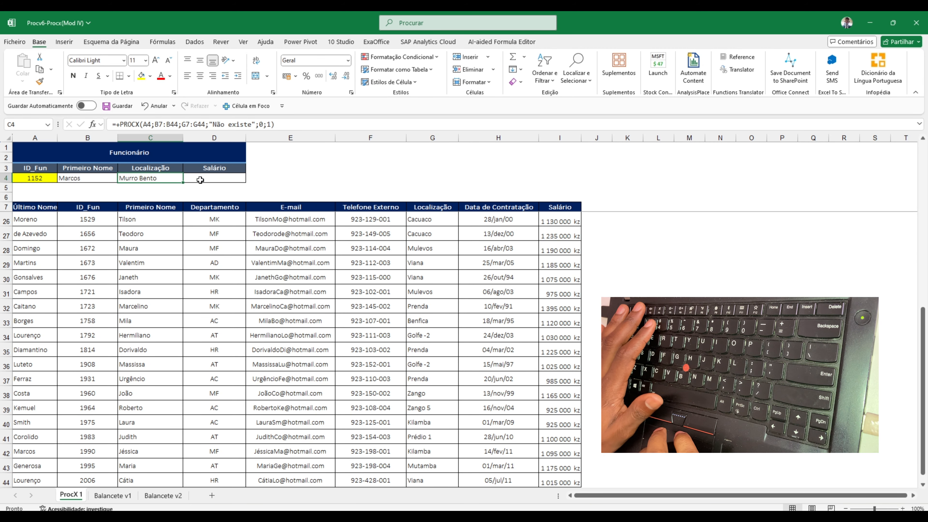
Copy the full text of the C4 formula and paste it into the Salário cell D4
double_click(169, 174)
double_click(169, 178)
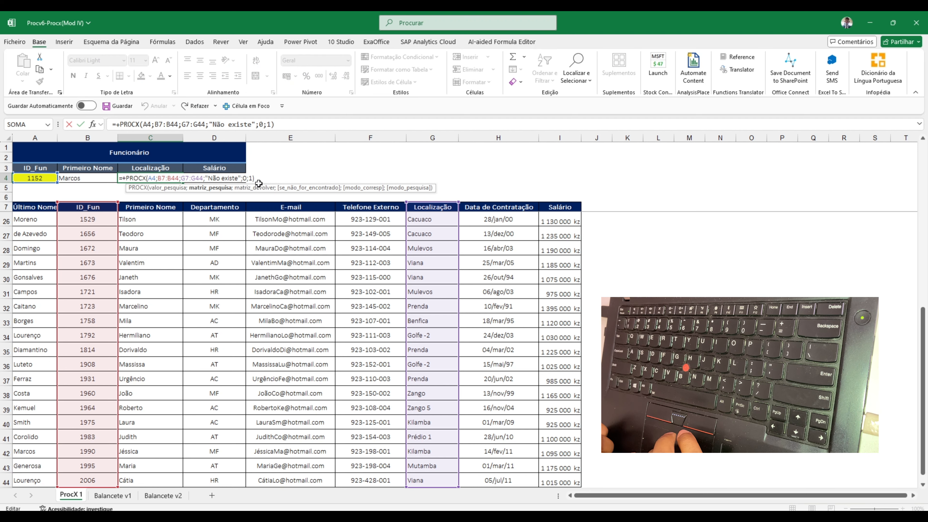
left_click_drag(262, 179, 87, 181)
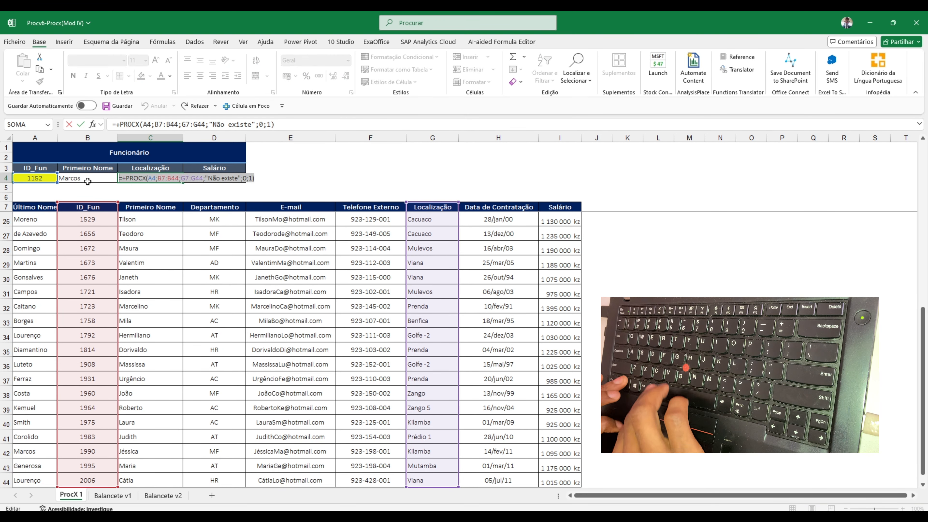
key("ctrl+c")
key("Escape")
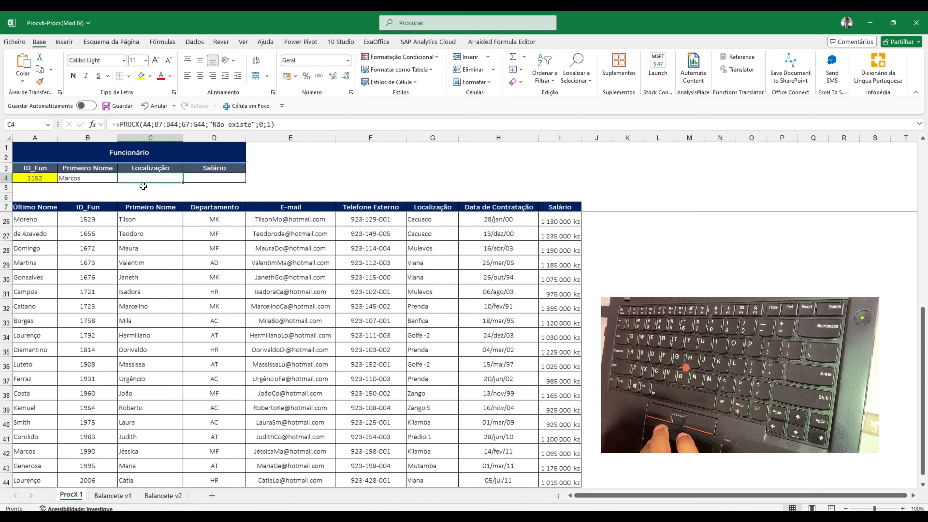
left_click(215, 178)
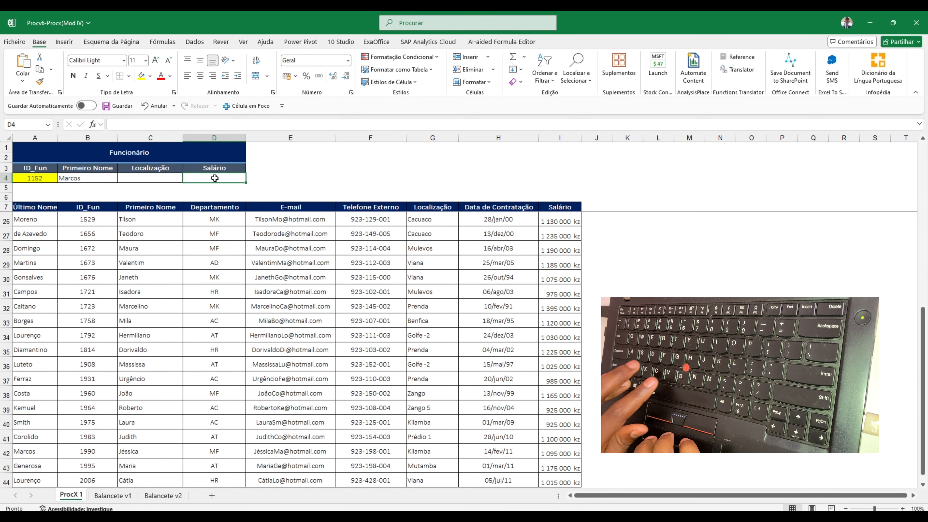
key("ctrl+v")
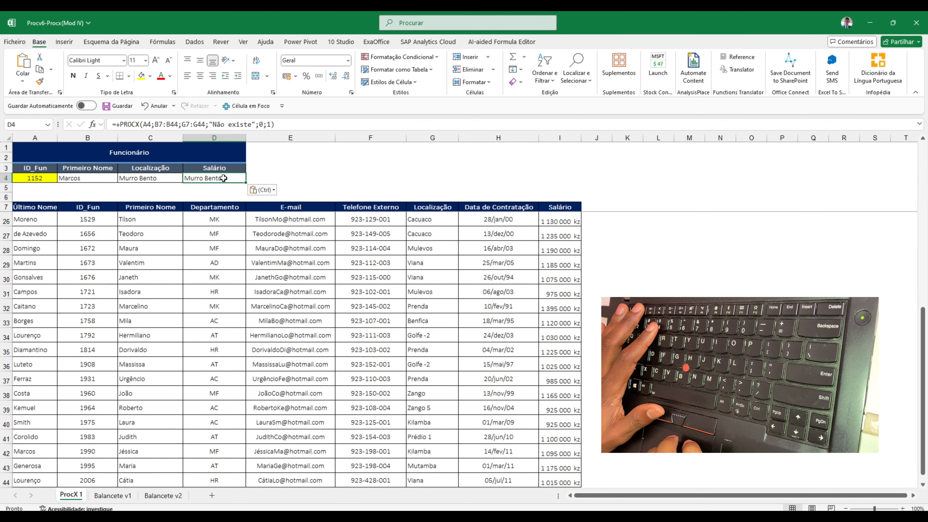
Open the D4 formula for editing and try shifting its highlighted return range from the Localização column to the neighbouring columns
double_click(224, 178)
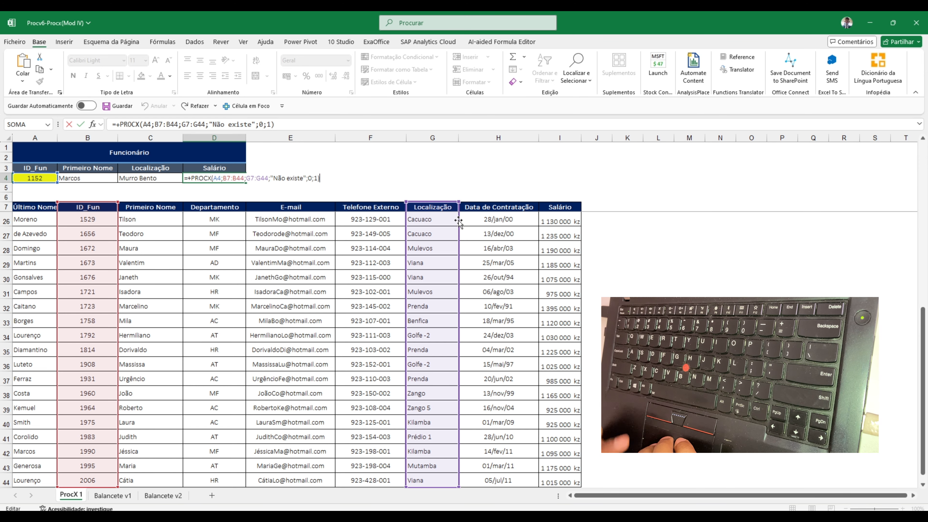
left_click_drag(459, 224, 465, 224)
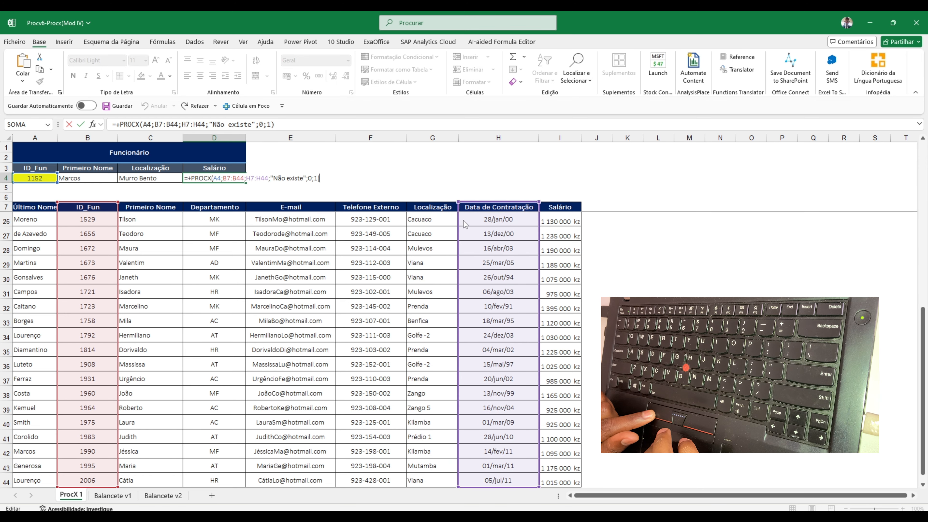
left_click_drag(549, 224, 430, 250)
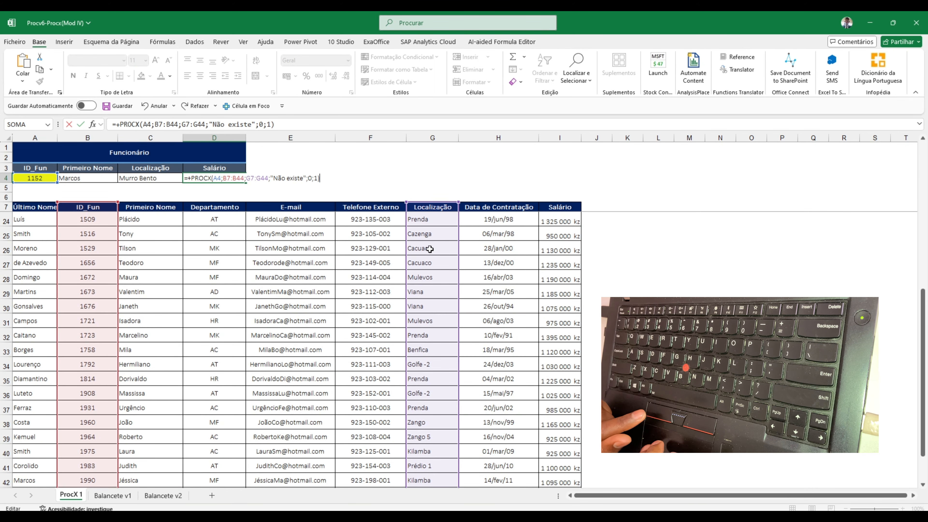
Change the D4 formula's return range to the Salário column, I7:I44, commit it, and format the cell as Número with thousands separator and two decimals
left_click(249, 173)
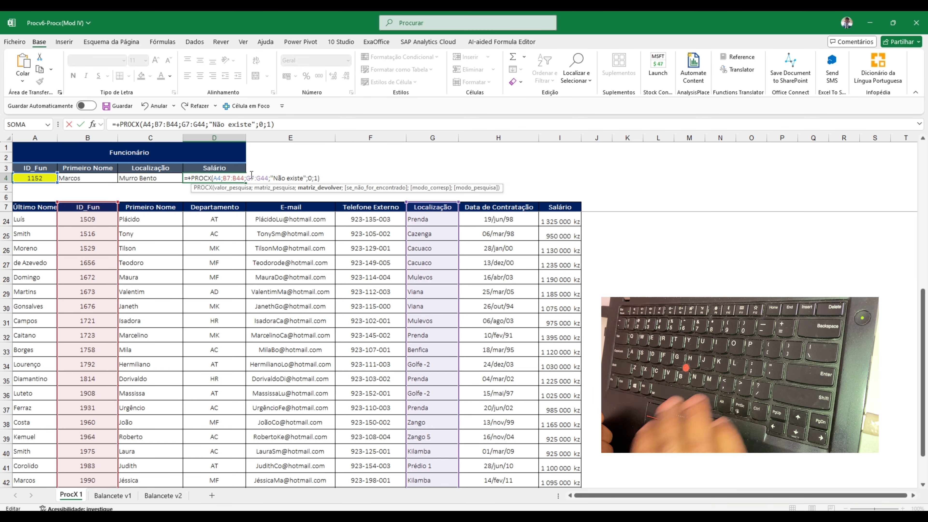
key("BackSpace")
type("i")
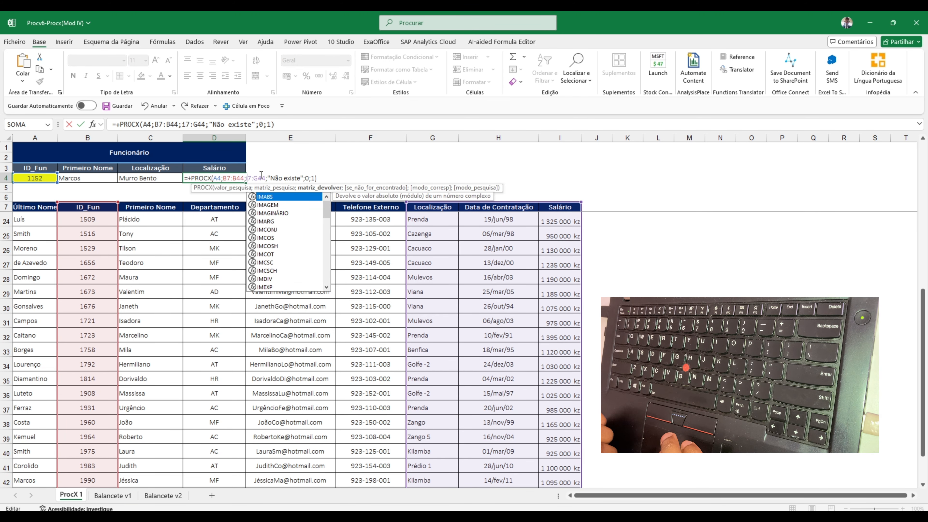
left_click(261, 175)
key("Left")
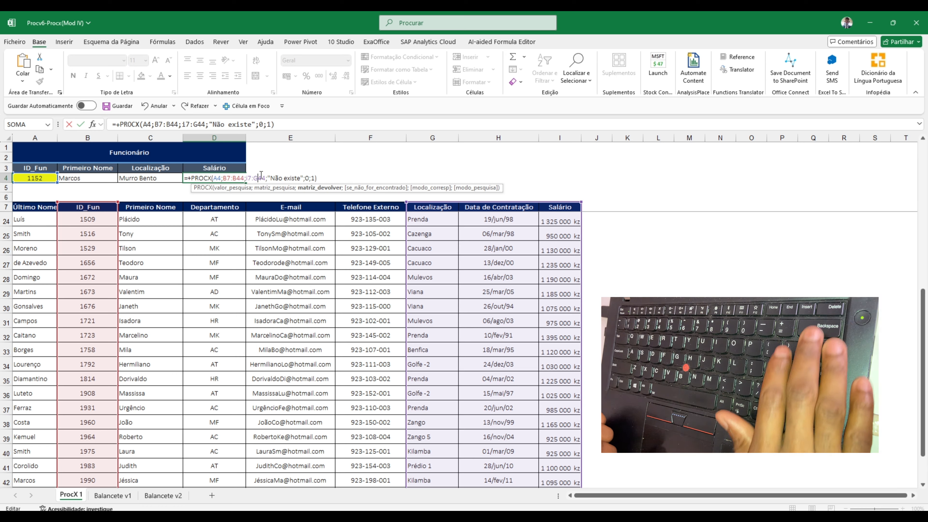
key("BackSpace")
type("i")
key("Return")
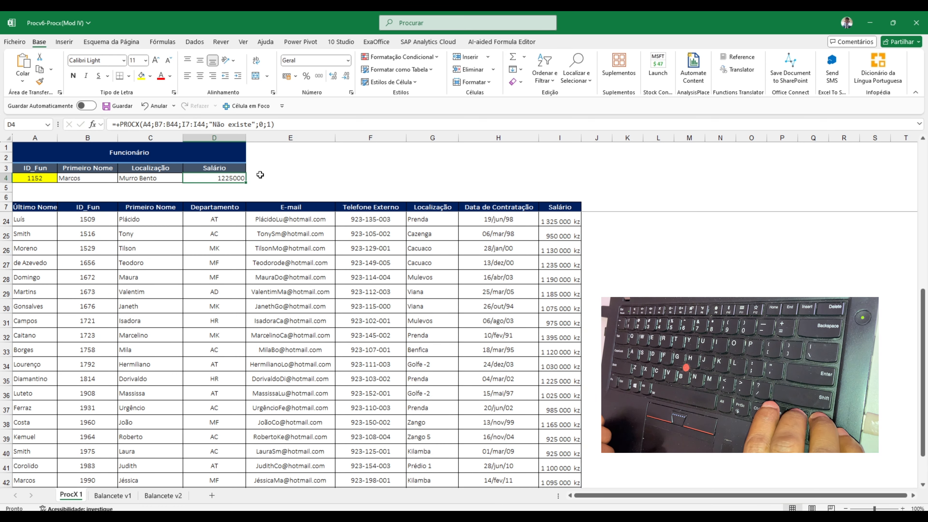
key("ctrl+shift+1")
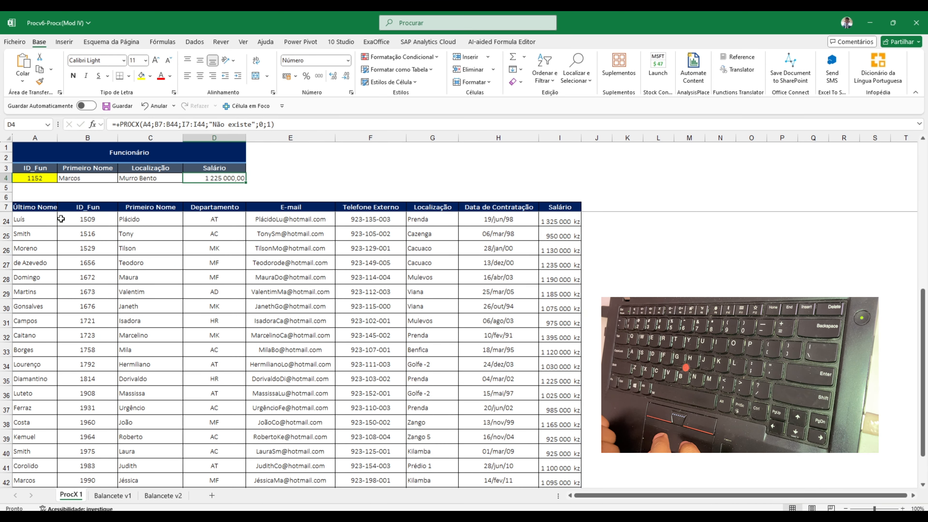
Check the returned name, location and salary against the table row of the looked-up employee ID
left_click(61, 219)
scroll(99, 263, "up", 5)
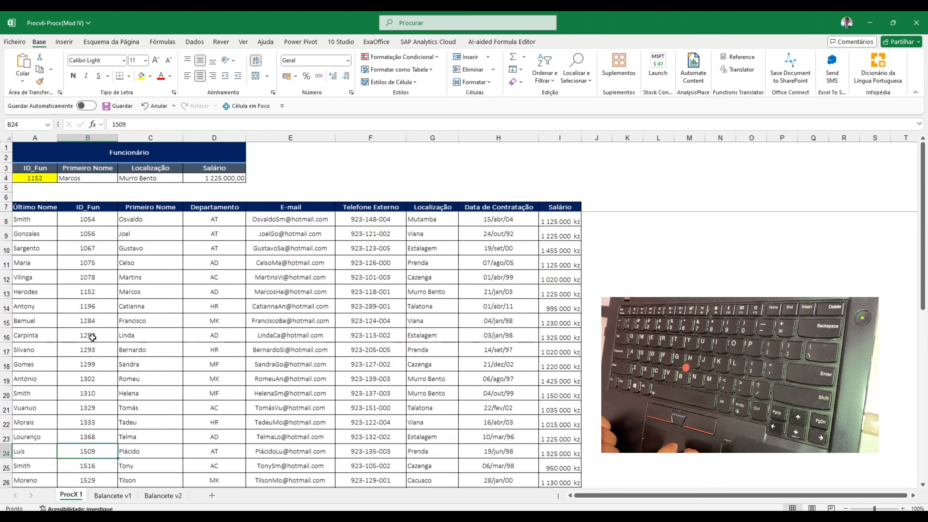
left_click(95, 293)
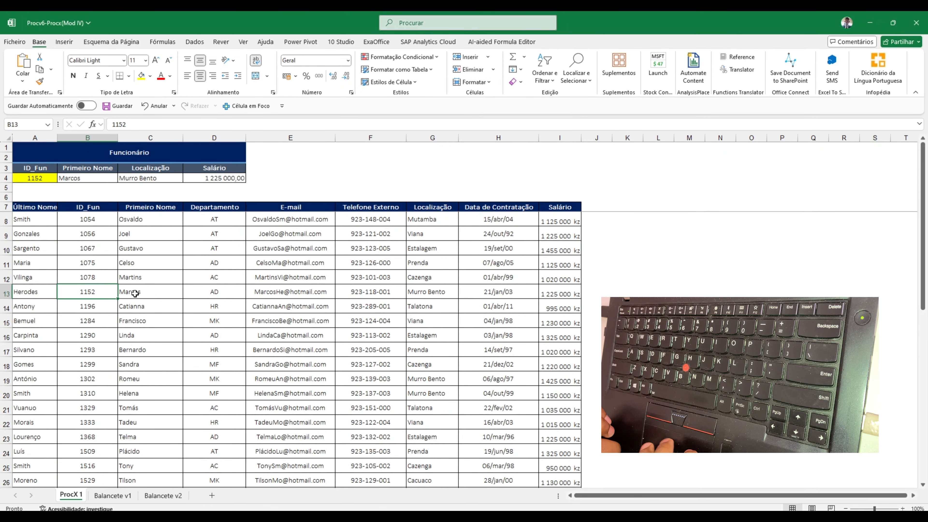
Replace the ID in A4 with one that is missing from the table to test the if-not-found text
left_click(29, 178)
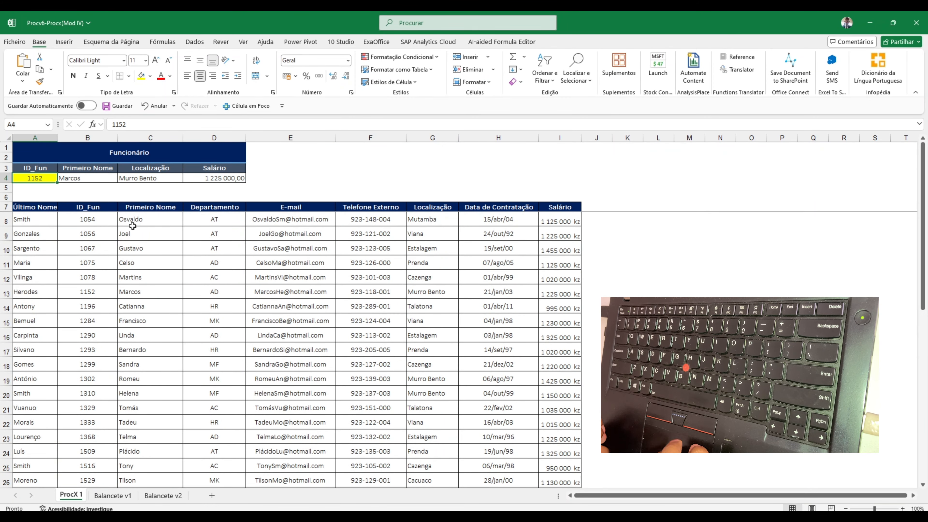
type("1321")
key("Tab")
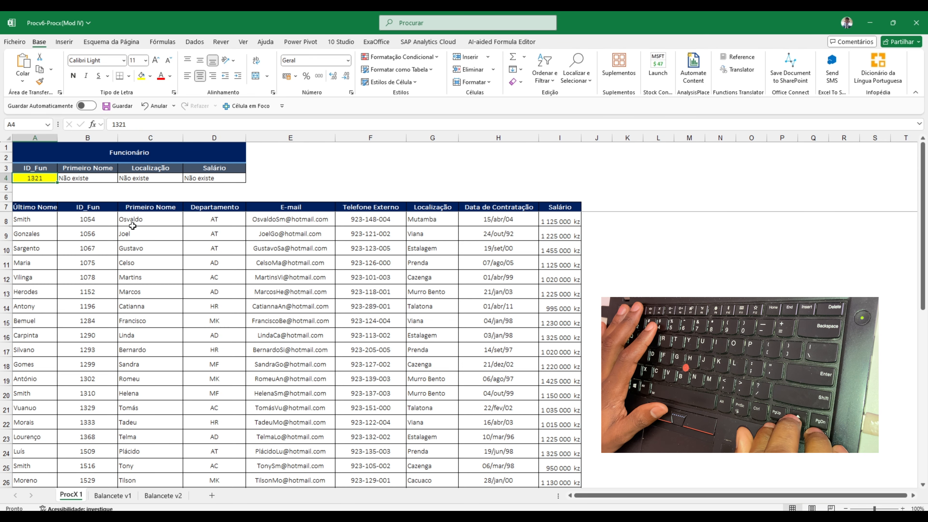
Replace the employee ID in A4 with the one from table row 10 and review the returned name, location and salary
key("Right")
key("Left")
key("Left")
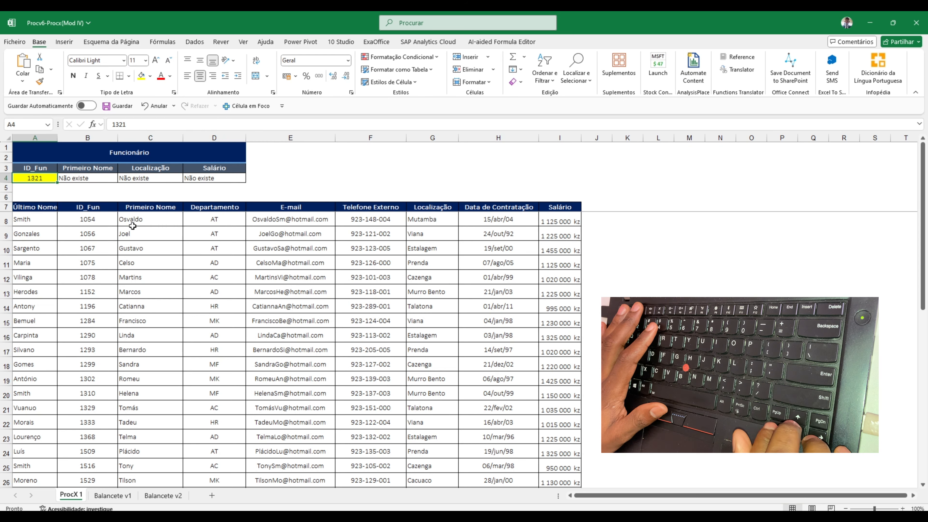
type("10")
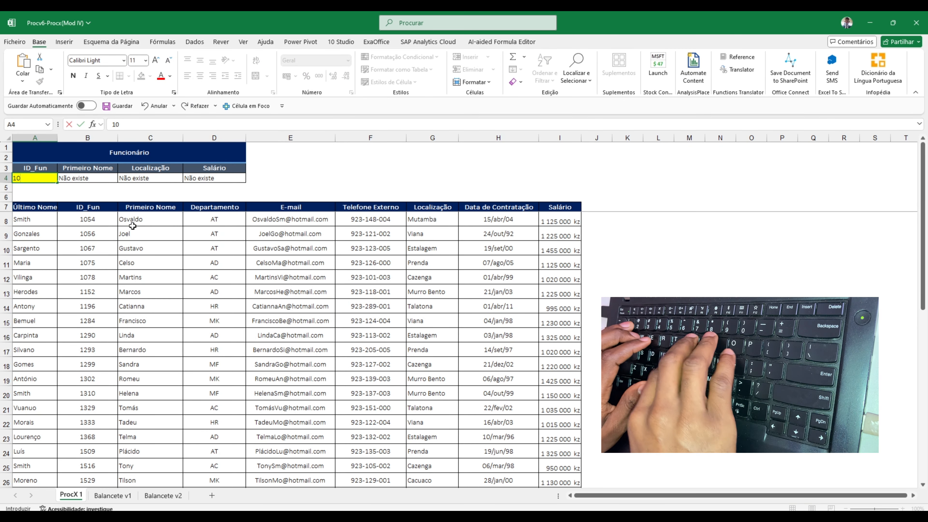
type("67")
key("Return")
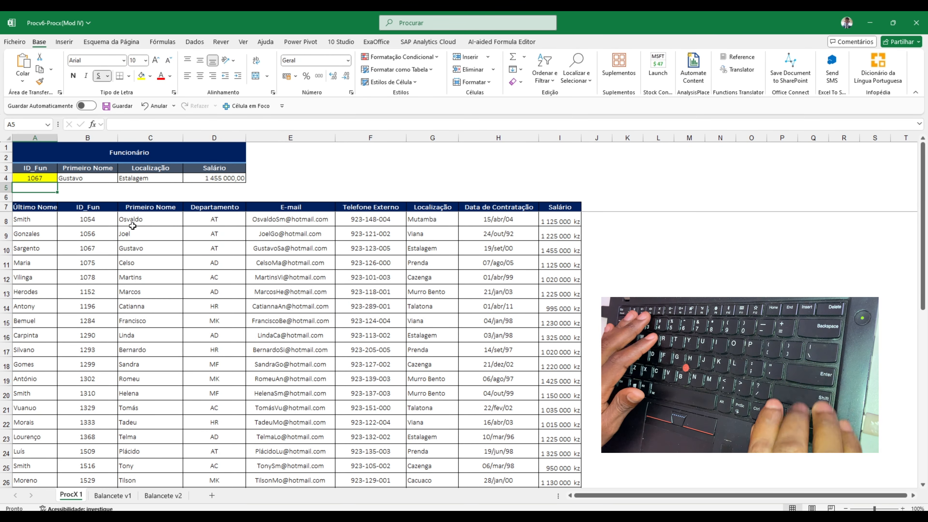
key("Up")
key("Right")
key("Right")
key("Right")
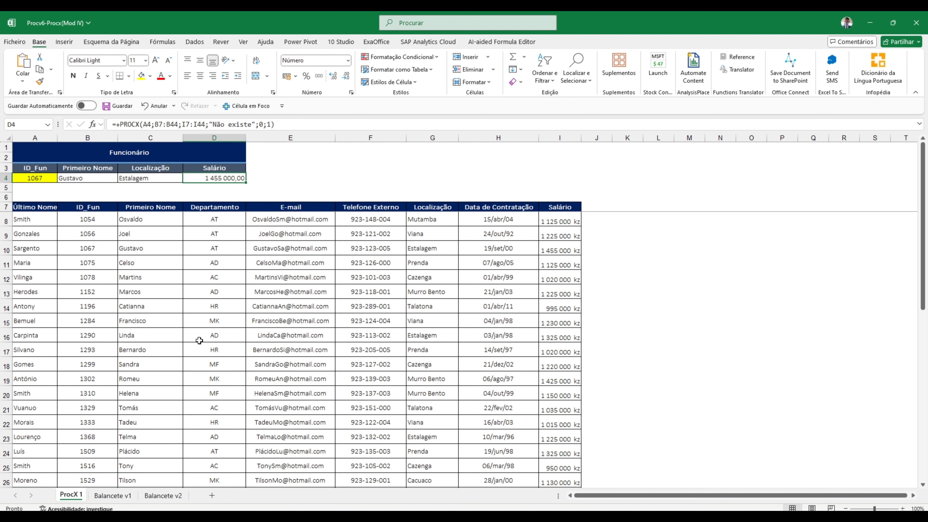
Compare the Balancete v1 sheet, including its empty Saldo V2 and Diferença columns, with the Saldo column of Balancete v2
left_click(112, 498)
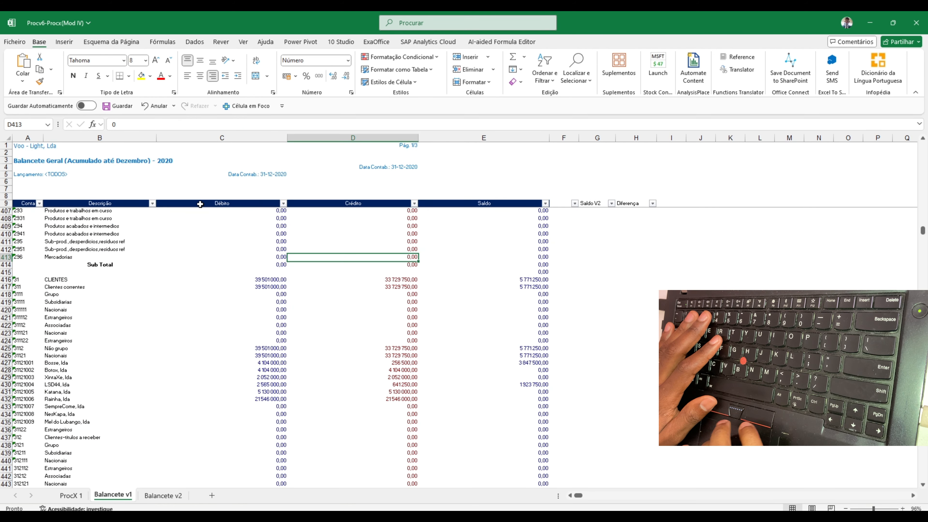
left_click(593, 202)
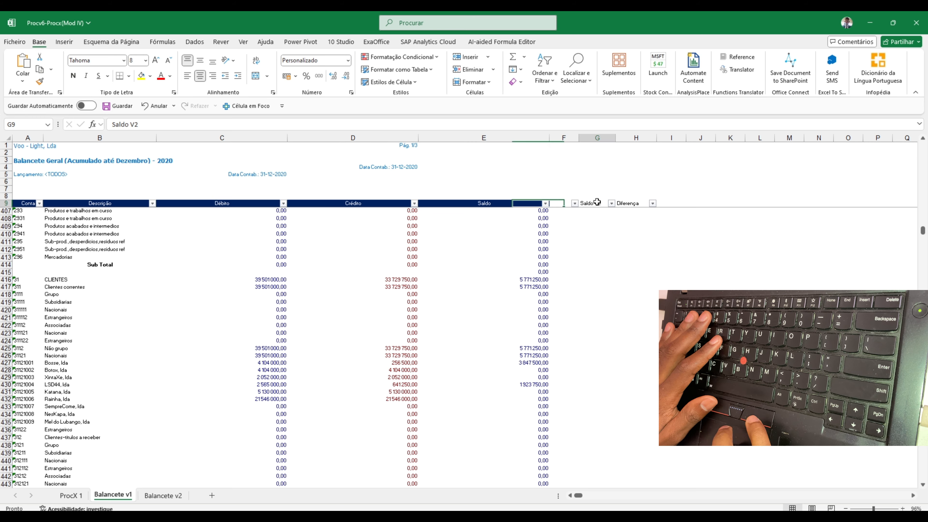
scroll(597, 202, "up", 20)
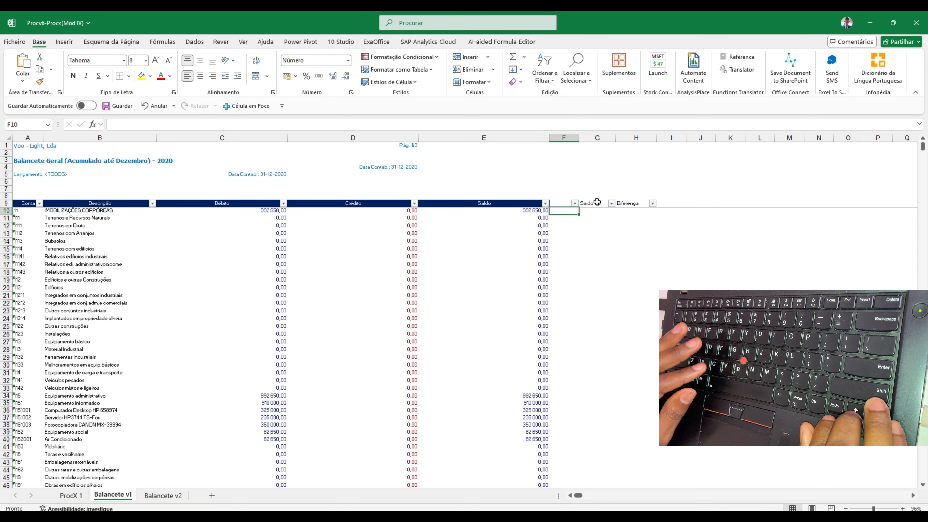
key("ctrl+Page_Down")
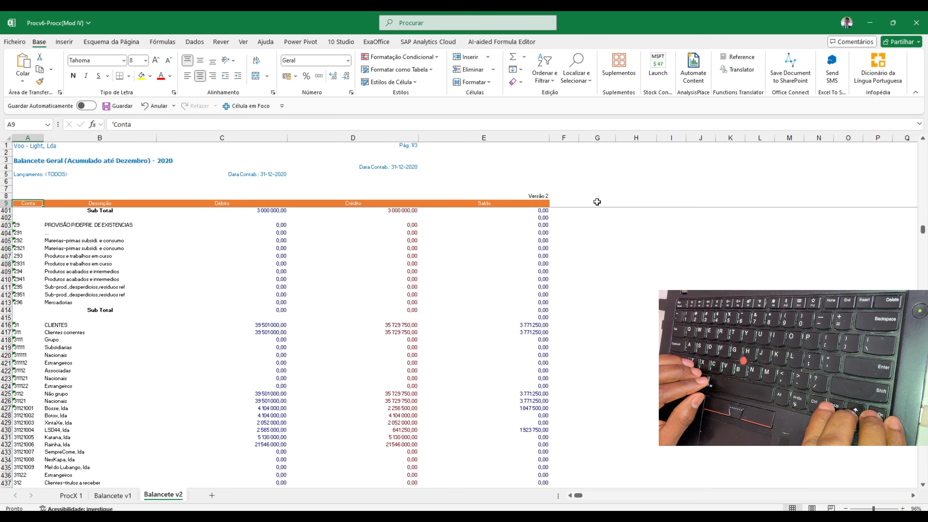
left_click(597, 202)
left_click(536, 209)
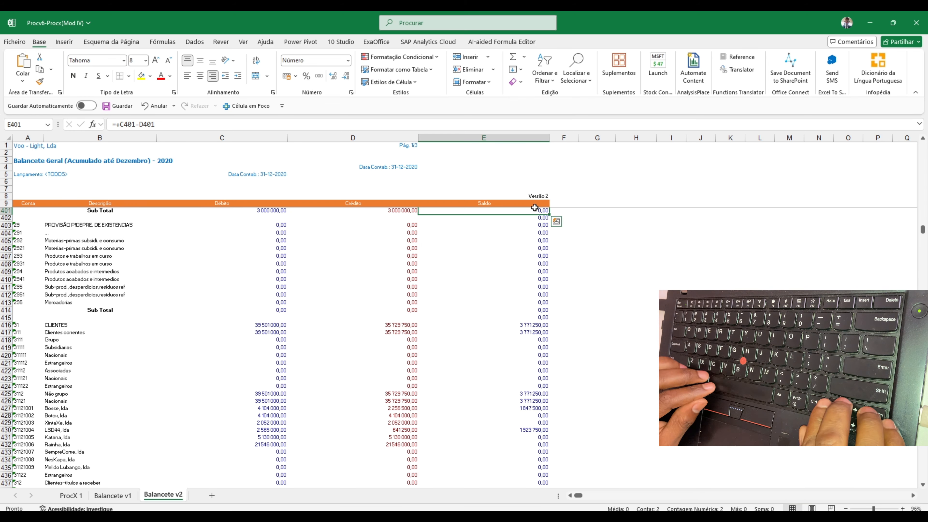
key("ctrl+Page_Up")
left_click(593, 214)
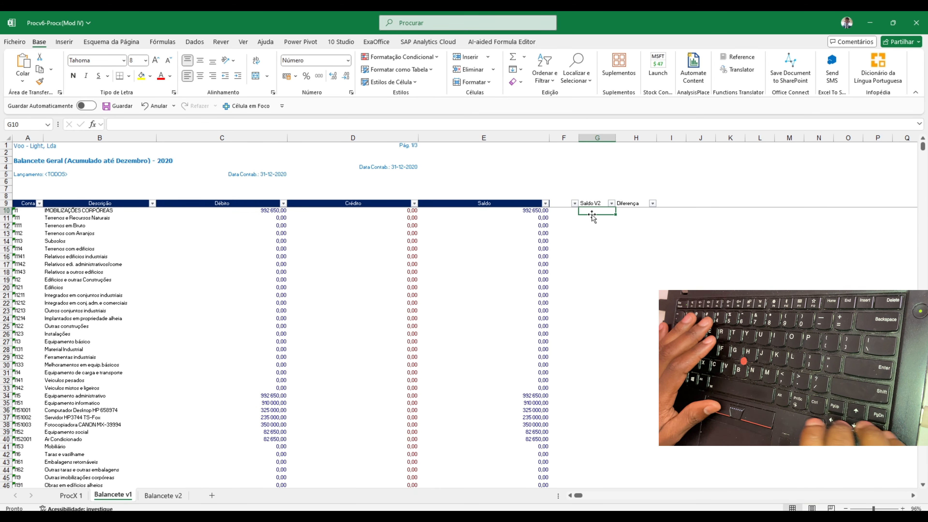
key("Up")
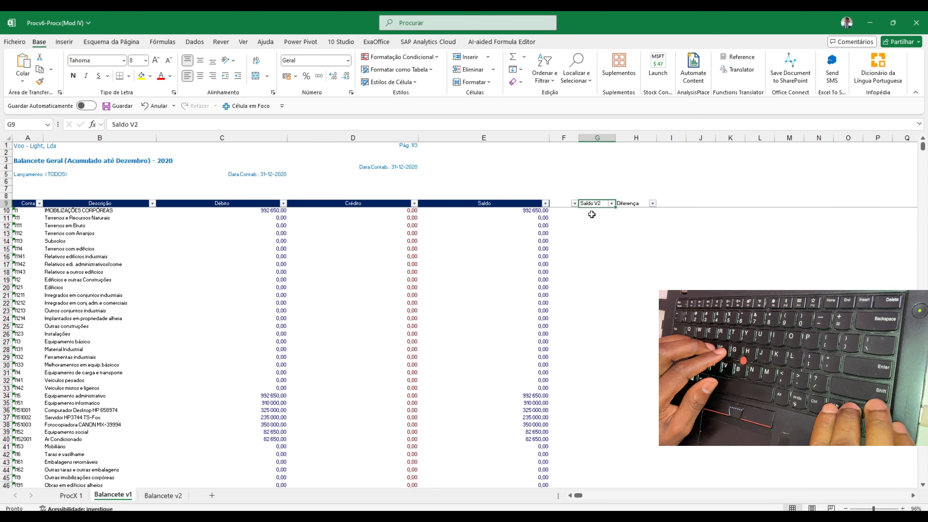
key("Down")
Fill the Conta header cell A9 with green on both the Balancete v1 and Balancete v2 sheets
left_click(26, 203)
left_click(150, 76)
left_click(226, 99)
Start a PROCX formula in G10 of Balancete v1 with account cell A10 as the lookup value
left_click(593, 211)
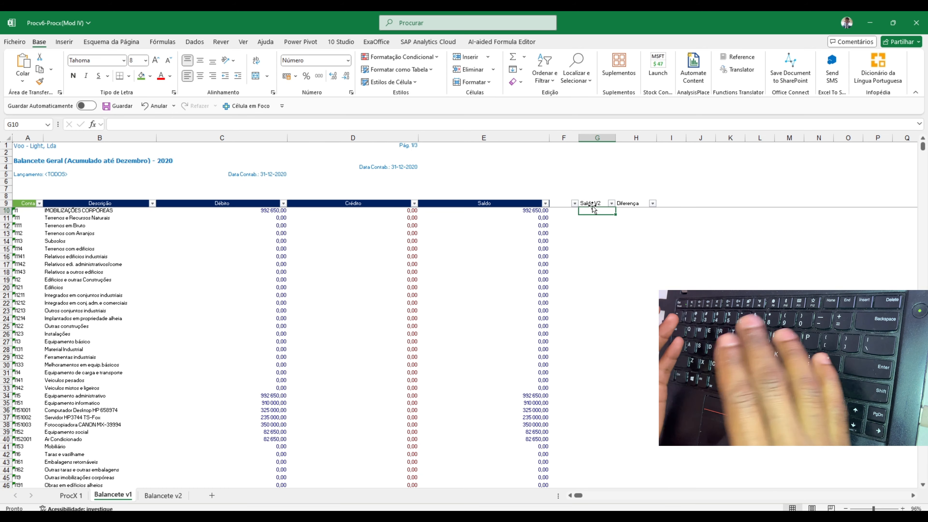
type("+")
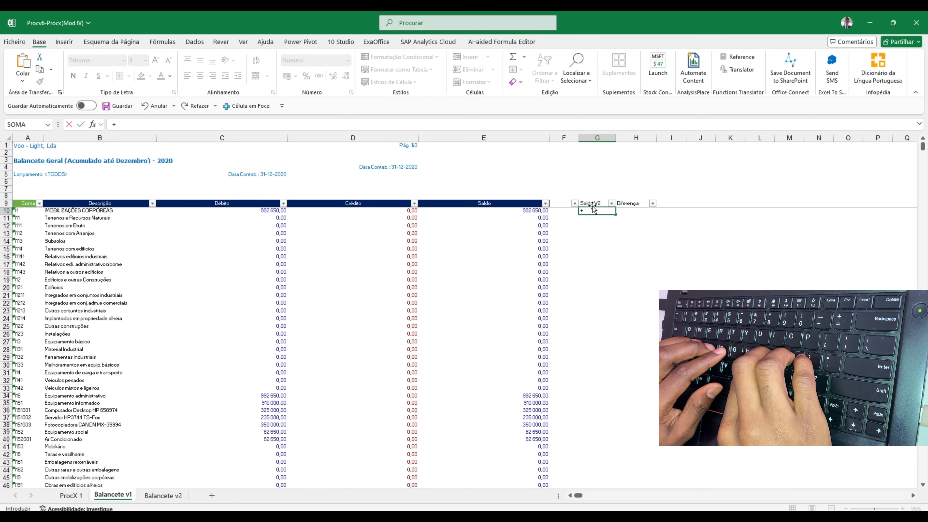
type("procx")
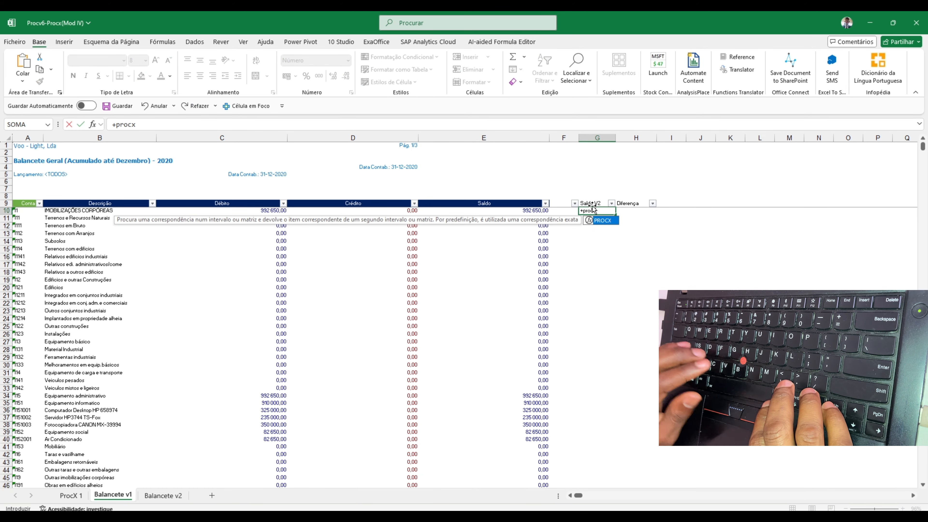
key("Tab")
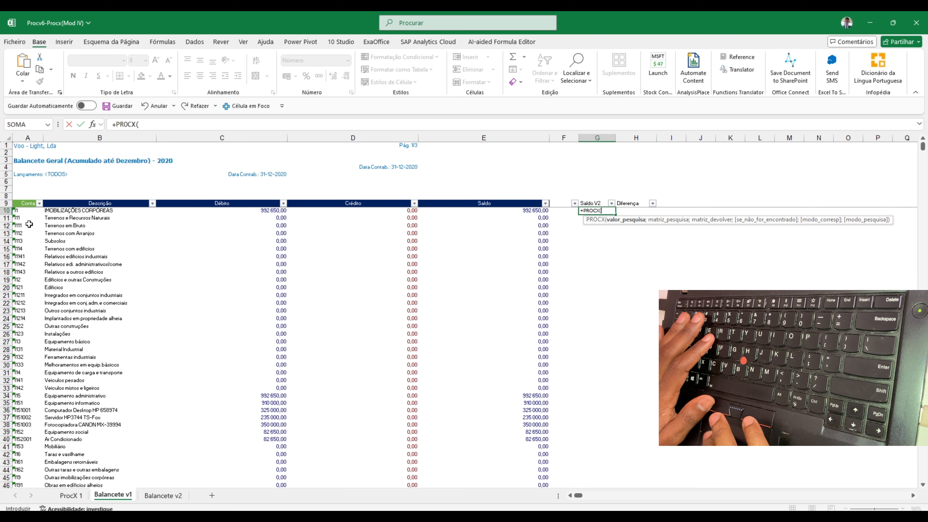
left_click(27, 211)
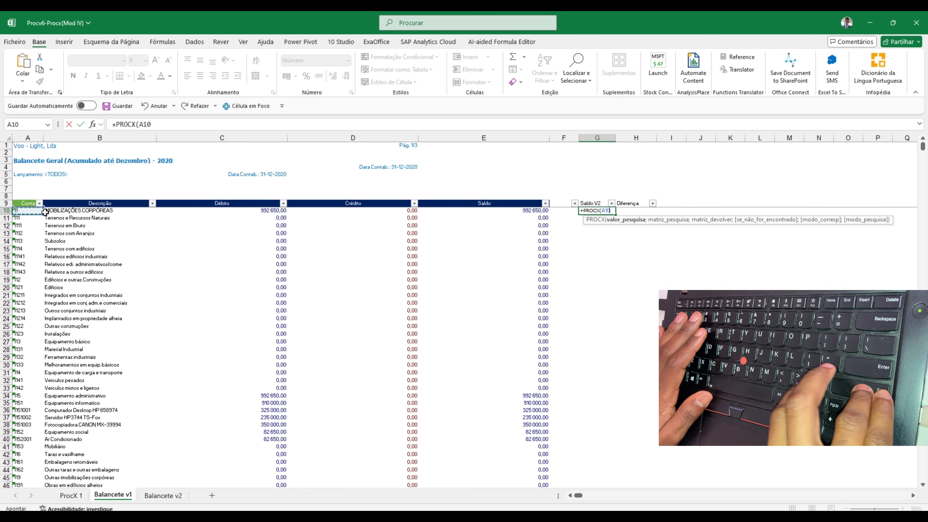
type(";")
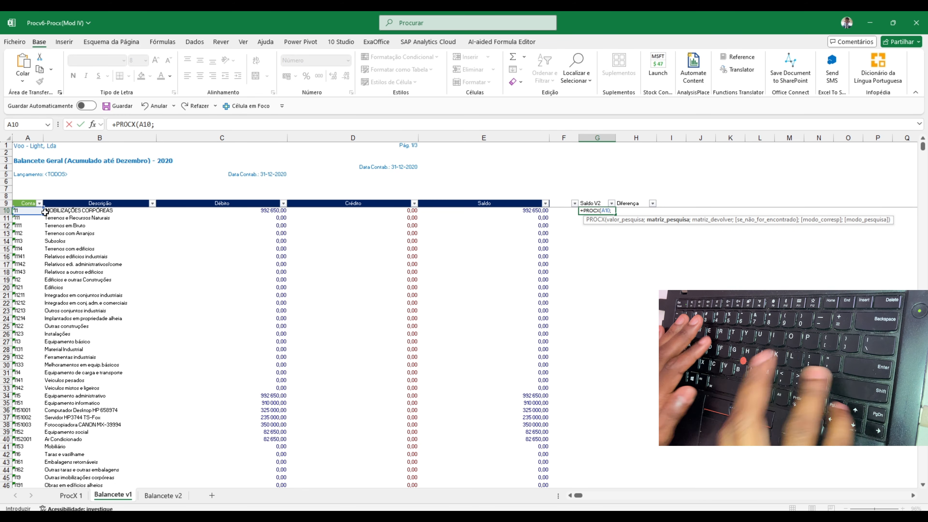
Set the formula's lookup array to the Conta column of Balancete v2, A9:A1595
left_click(162, 495)
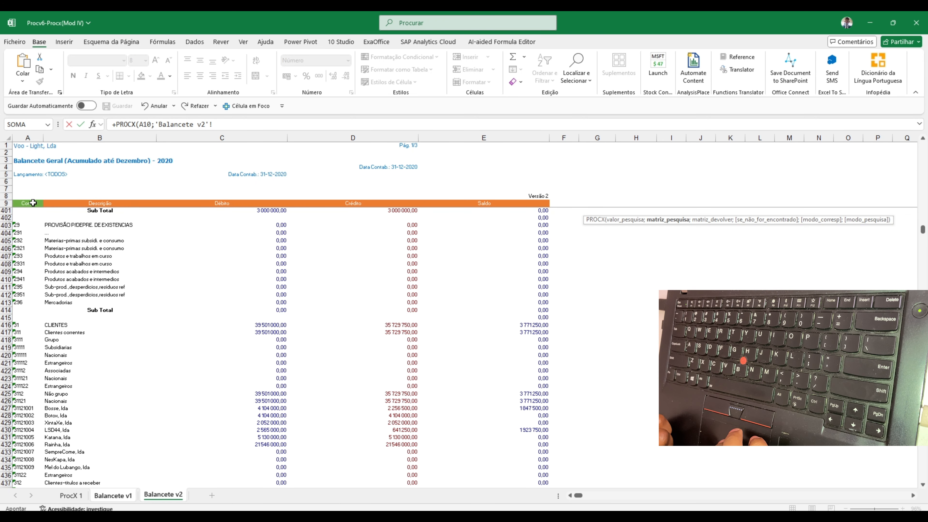
left_click(33, 137)
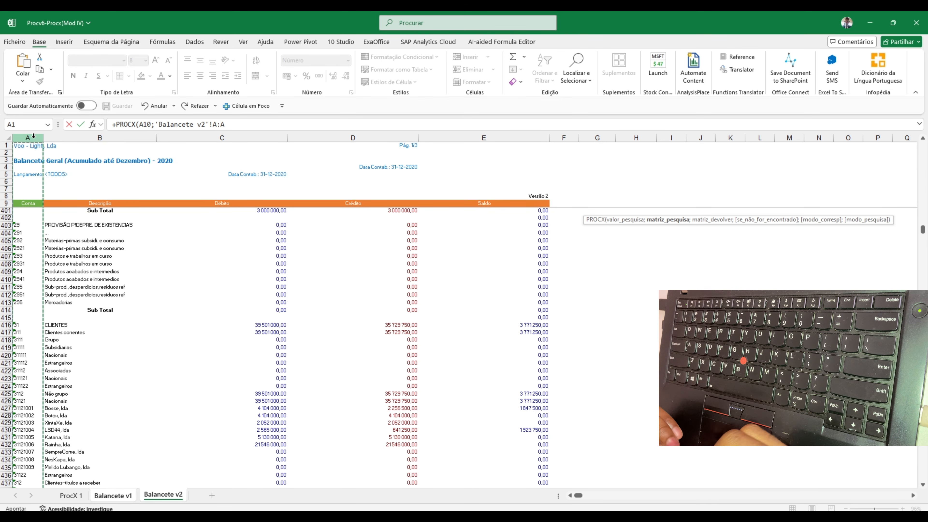
left_click(22, 204)
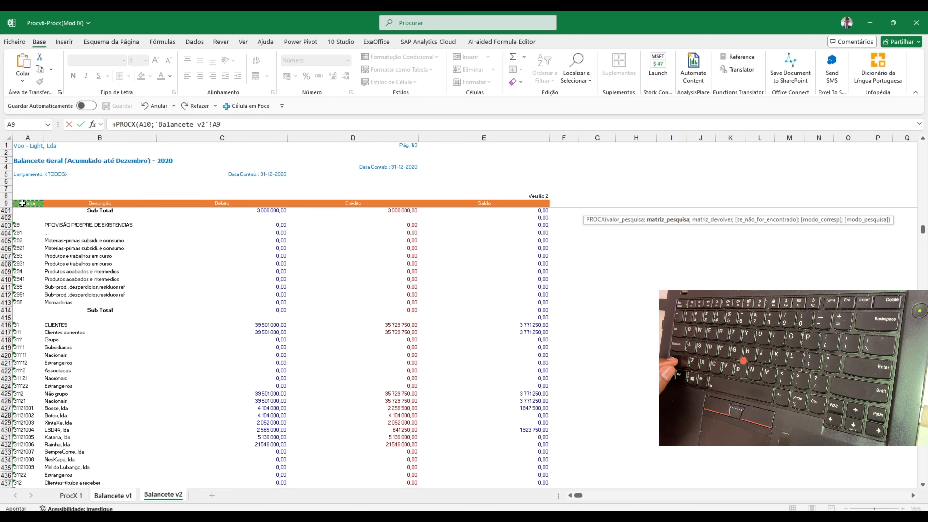
key("ctrl+shift+Down")
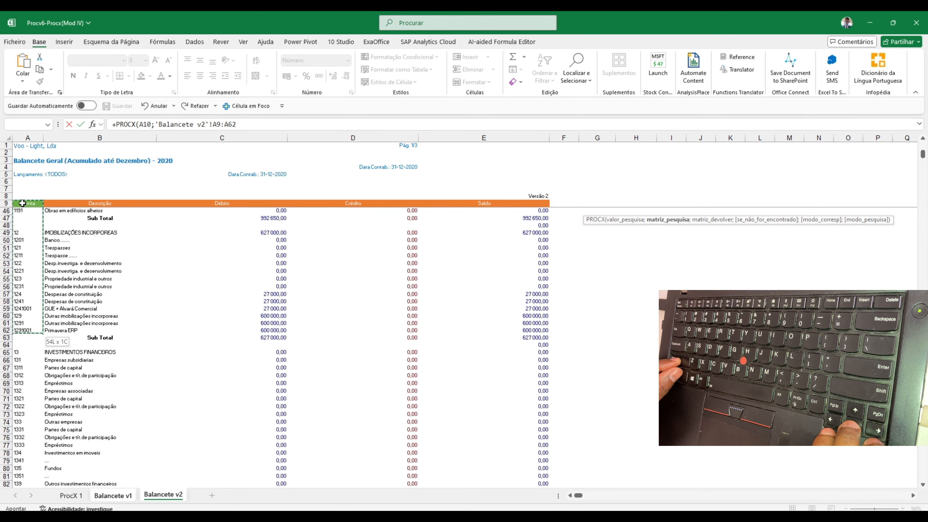
key("ctrl+shift+Down")
key("ctrl+shift+Down")
key("ctrl+shift+Down")
key("ctrl+shift+Down")
key("ctrl+shift+Down")
key("ctrl+shift+Down")
key("ctrl+shift+Down")
key("ctrl+shift+Down")
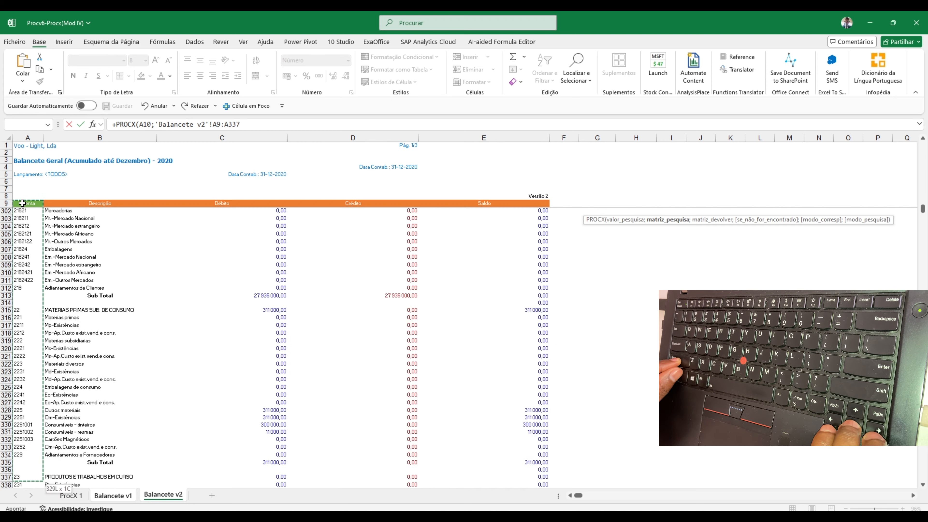
key("ctrl+shift+Down")
key("ctrl+shift+Down")
key("ctrl+shift+Down")
key("ctrl+shift+Down")
key("ctrl+shift+Down")
key("ctrl+shift+Down")
key("ctrl+shift+Down")
key("ctrl+shift+Down")
key("ctrl+shift+Down")
key("ctrl+shift+Down")
key("ctrl+shift+Down")
key("ctrl+shift+Down")
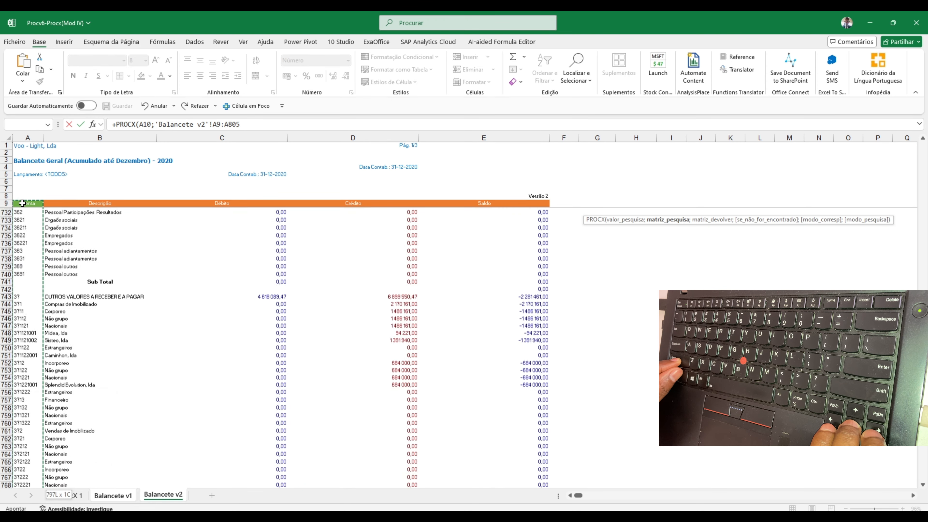
key("ctrl+shift+Down")
key("ctrl+shift+Down")
key("ctrl+shift+Down")
key("ctrl+shift+Down")
key("ctrl+shift+Down")
key("ctrl+shift+Down")
key("ctrl+shift+Down")
key("ctrl+shift+Down")
key("ctrl+shift+Down")
key("ctrl+shift+Down")
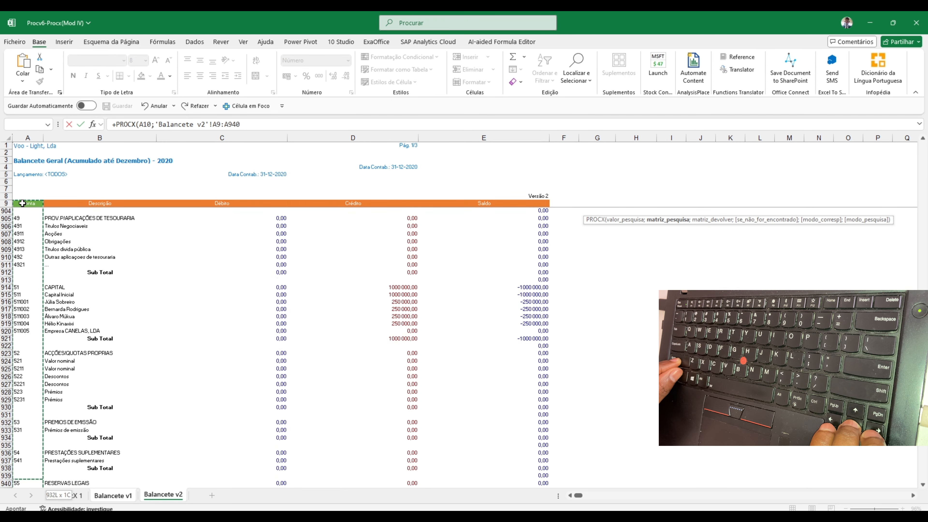
key("ctrl+shift+Down")
key("ctrl+shift+Down")
key("ctrl+shift+Down")
key("ctrl+shift+Down")
key("ctrl+shift+Down")
key("ctrl+shift+Down")
key("ctrl+shift+Down")
key("ctrl+shift+Down")
key("ctrl+shift+Down")
key("ctrl+shift+Down")
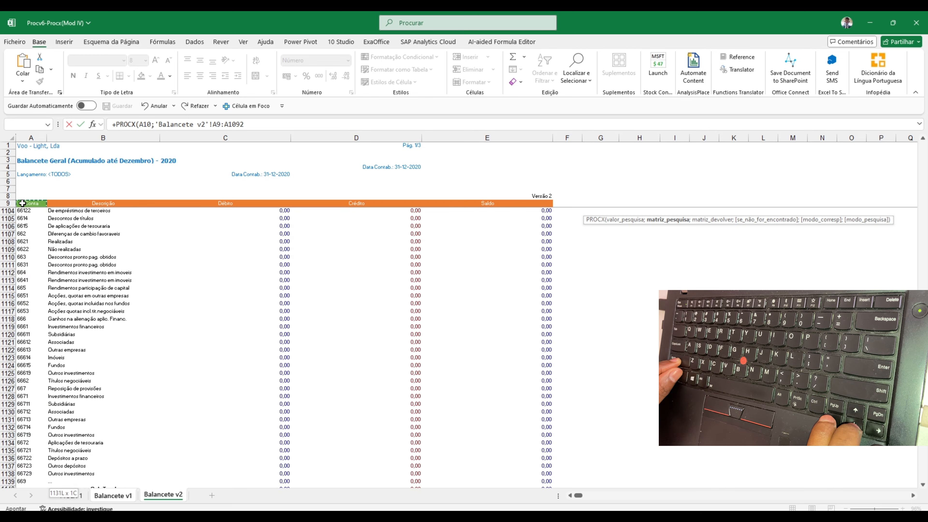
key("ctrl+shift+Down")
key("ctrl+shift+Down")
key("ctrl+shift+Down")
key("ctrl+shift+Down")
key("ctrl+shift+Down")
key("ctrl+shift+Down")
key("ctrl+shift+Down")
key("ctrl+shift+Down")
key("ctrl+shift+Down")
key("ctrl+shift+Down")
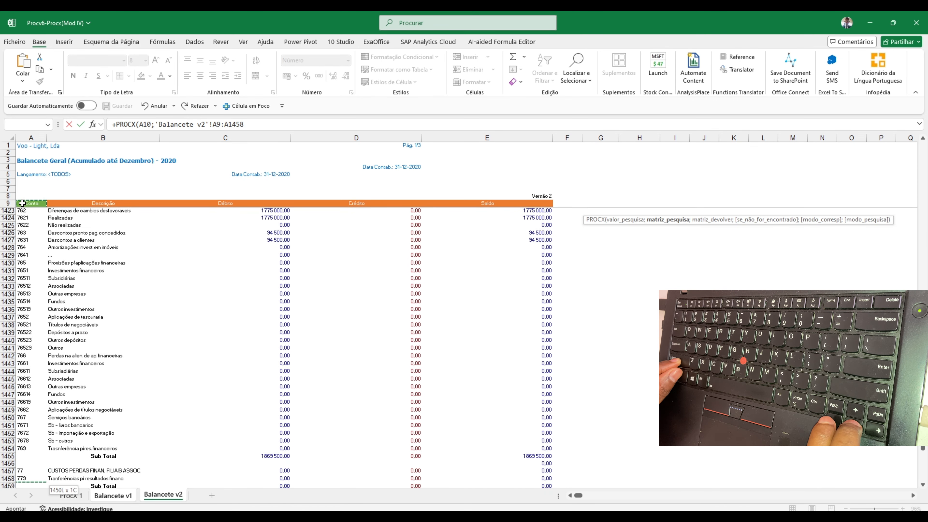
key("ctrl+shift+Down")
key("ctrl+shift+Down")
key("ctrl+shift+Down")
key("ctrl+shift+Down")
key("ctrl+shift+Down")
key("ctrl+shift+Down")
key("ctrl+shift+Down")
key("ctrl+shift+Down")
key("ctrl+shift+Down")
key("ctrl+shift+Down")
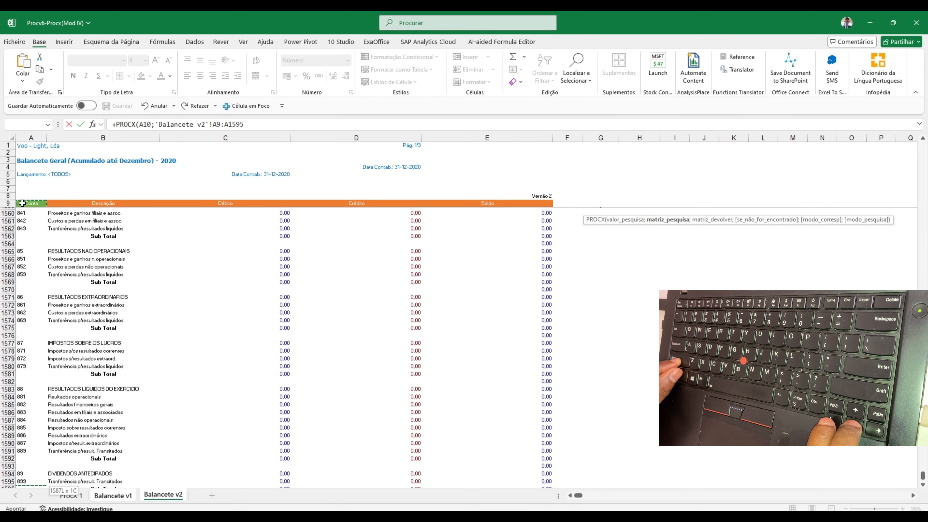
key("ctrl+shift+Down")
key("ctrl+shift+Up")
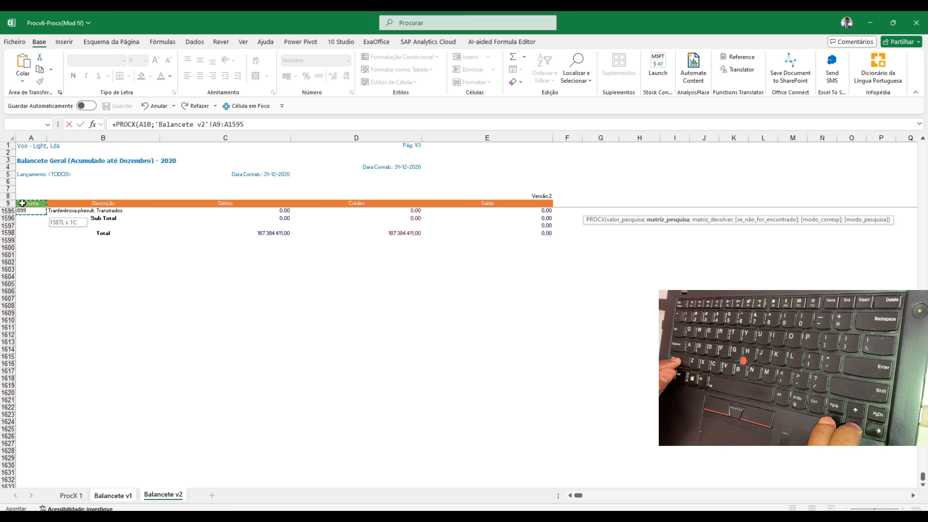
type(";")
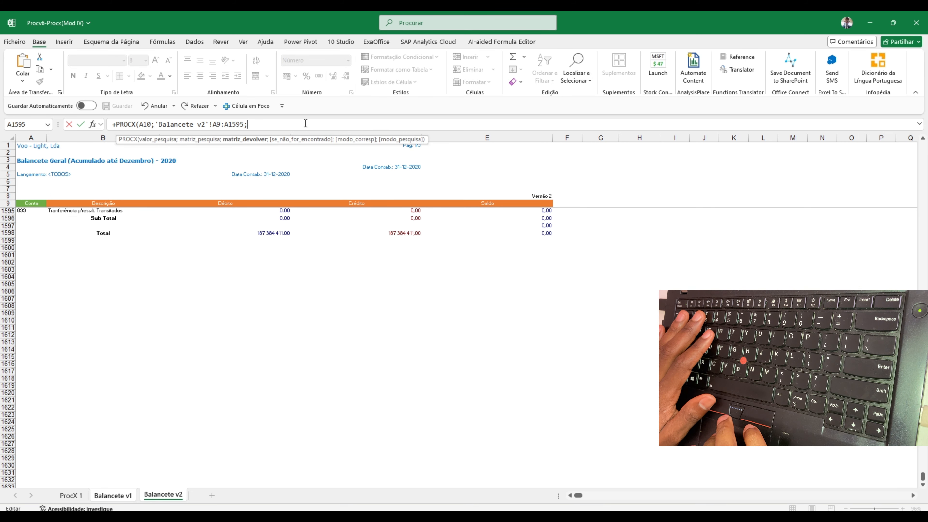
Set the formula's return array to the Saldo column of Balancete v2, E9:E1595
scroll(534, 238, "up", 20)
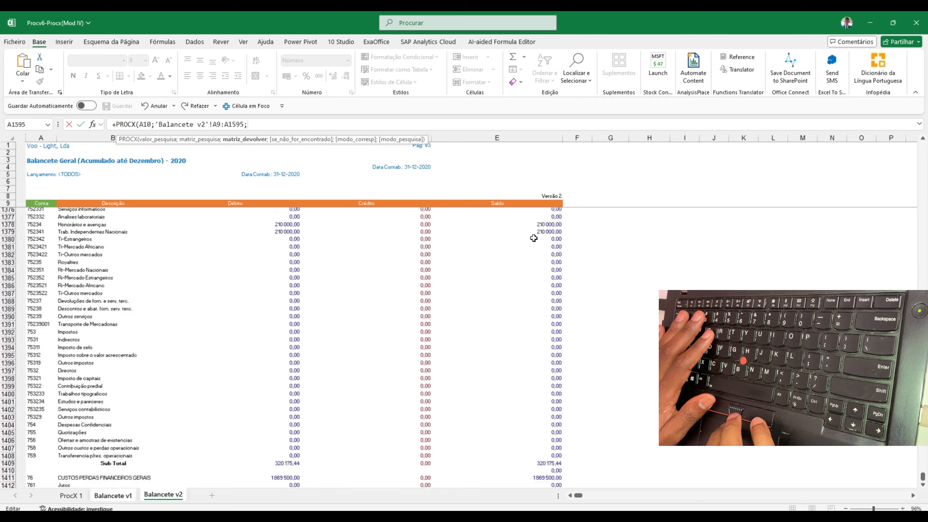
scroll(533, 238, "up", 20)
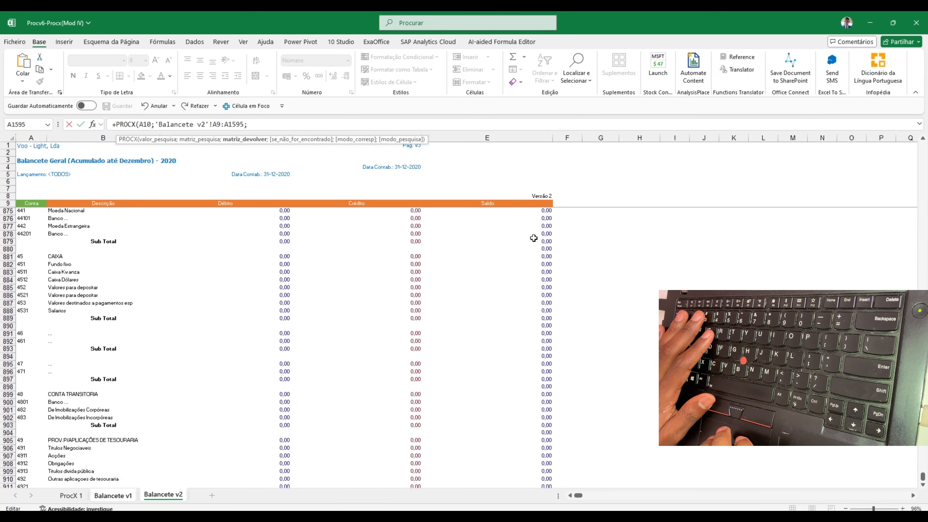
scroll(528, 219, "up", 1)
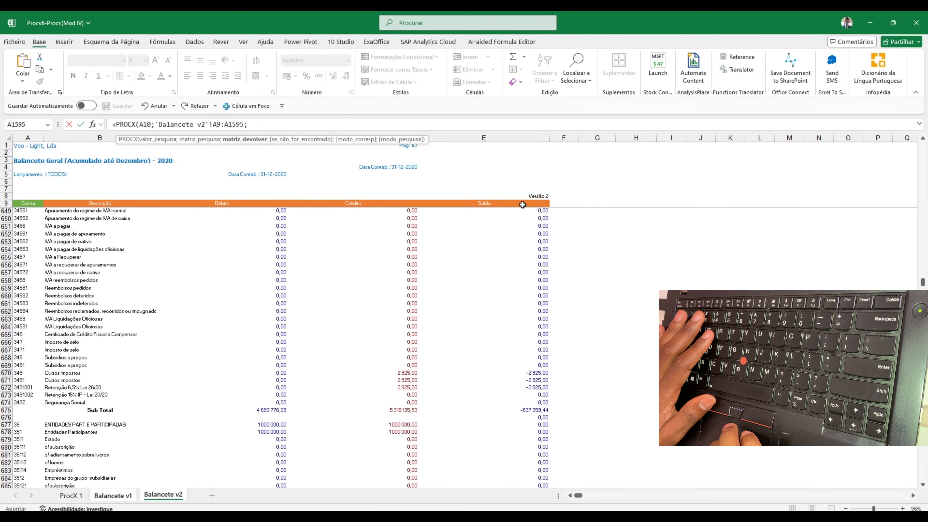
left_click(523, 205)
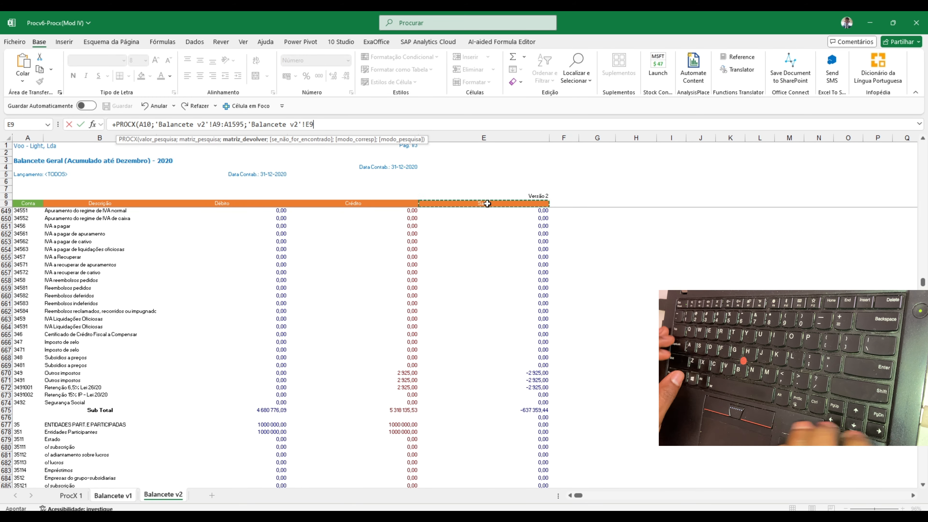
key("ctrl+shift+Down")
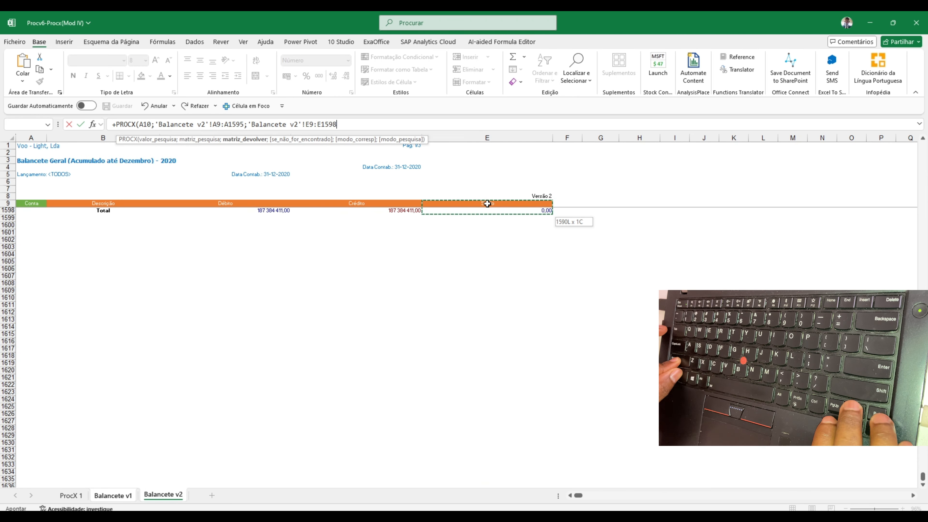
key("shift+Up")
key("shift+Up")
key("shift+Up")
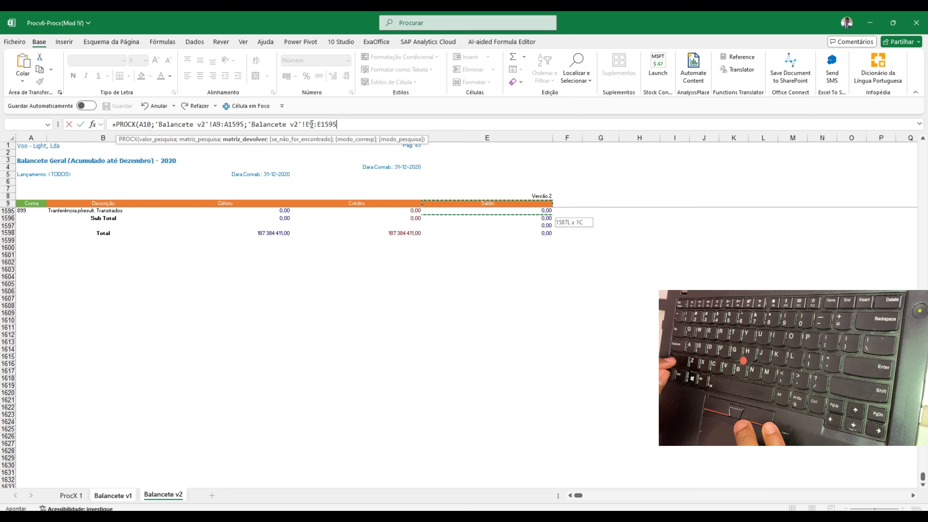
key("shift+Down")
key("shift+Down")
key("shift+Down")
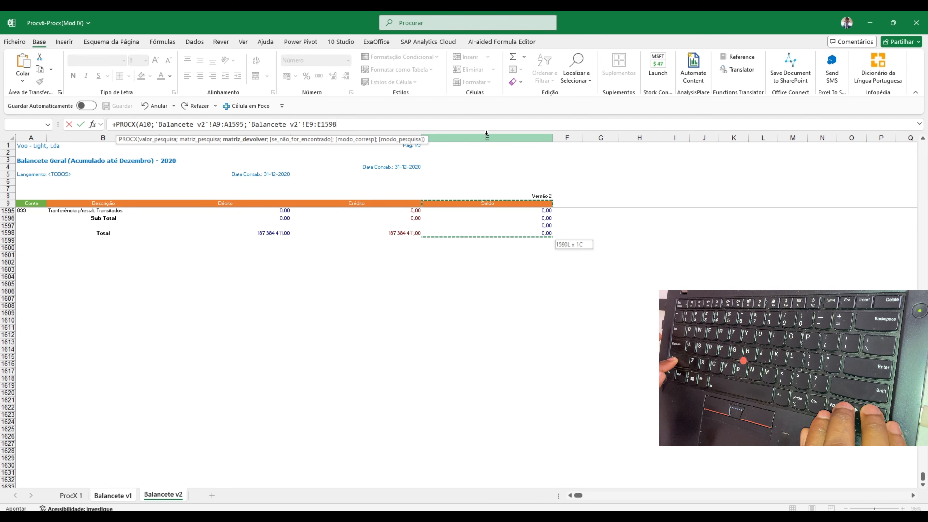
key("shift+Up")
key("shift+Up")
key("shift+Up")
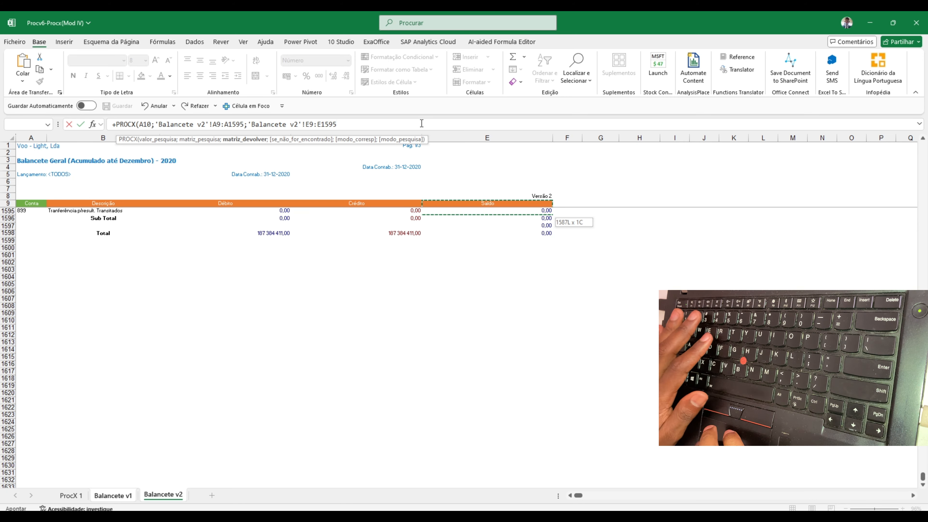
Set the PROCX formula's not-found argument to the text "Analisar"
type(";")
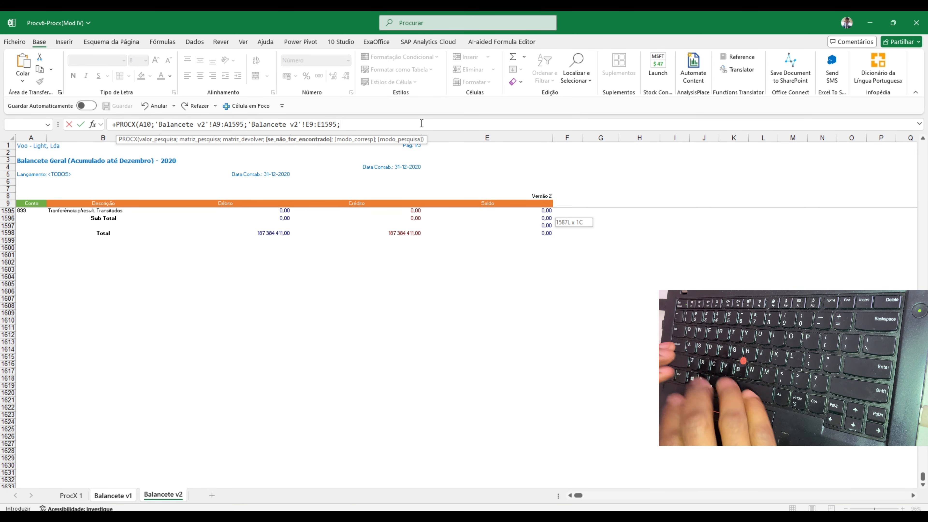
type("\"")
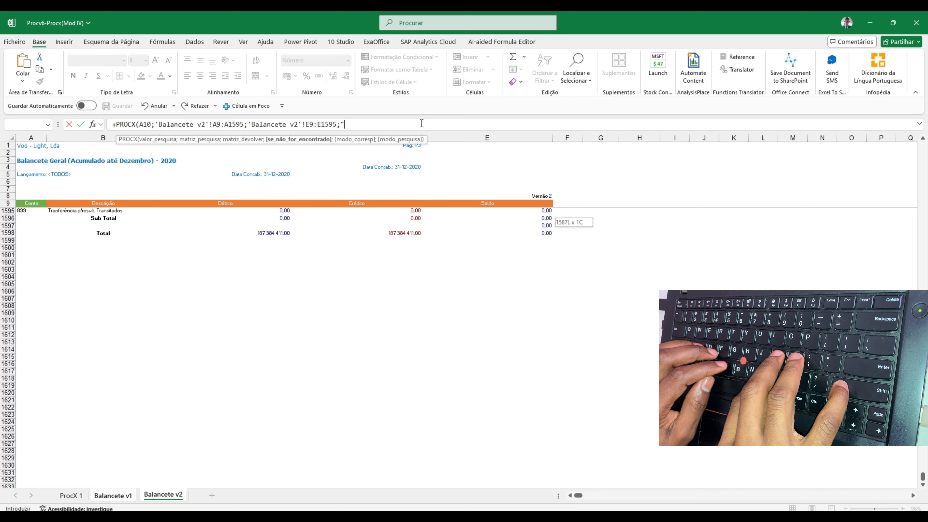
type("Ana")
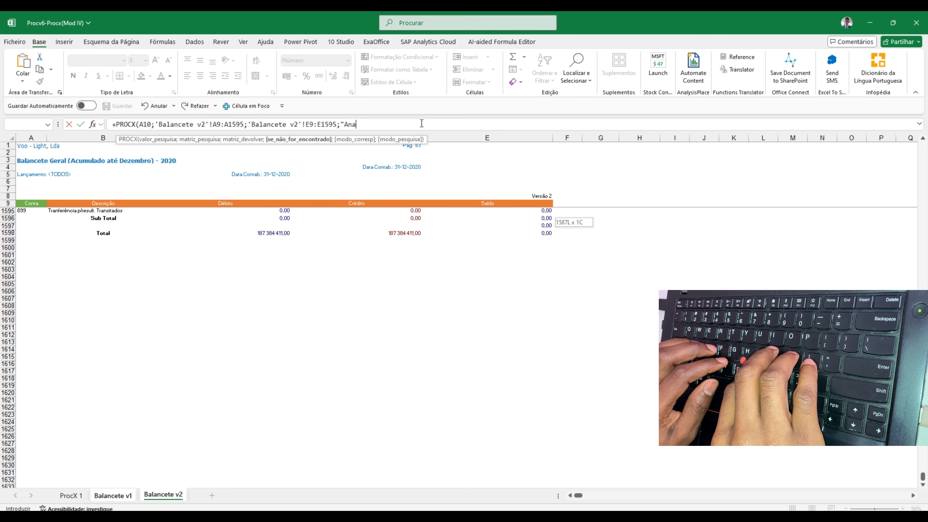
type("lisar\"")
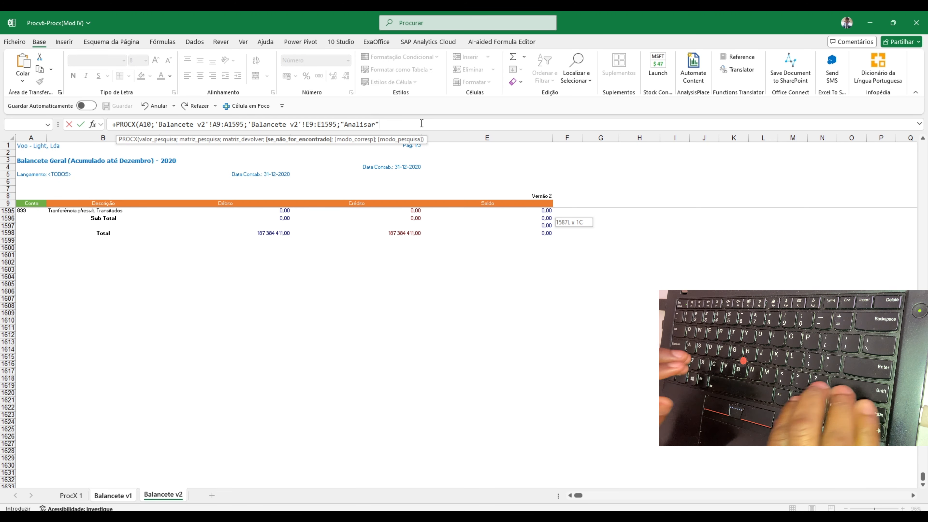
Complete the PROCX formula with match mode 0 (exact) and search mode 1 (first to last item), closing the parenthesis
type(";")
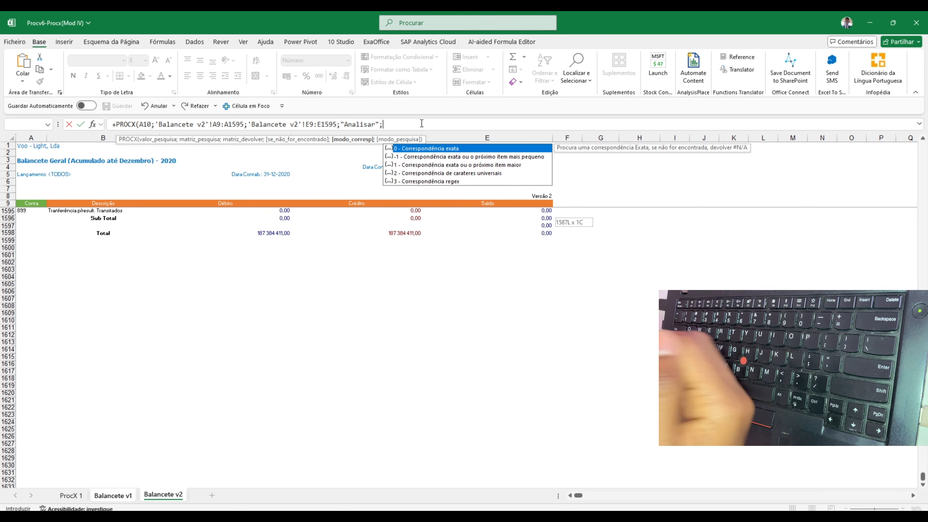
type("0;")
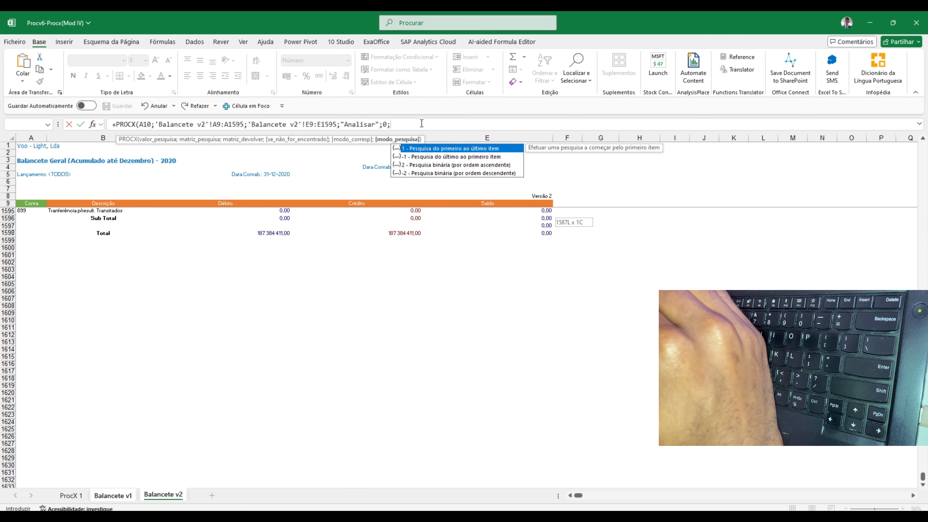
type("1")
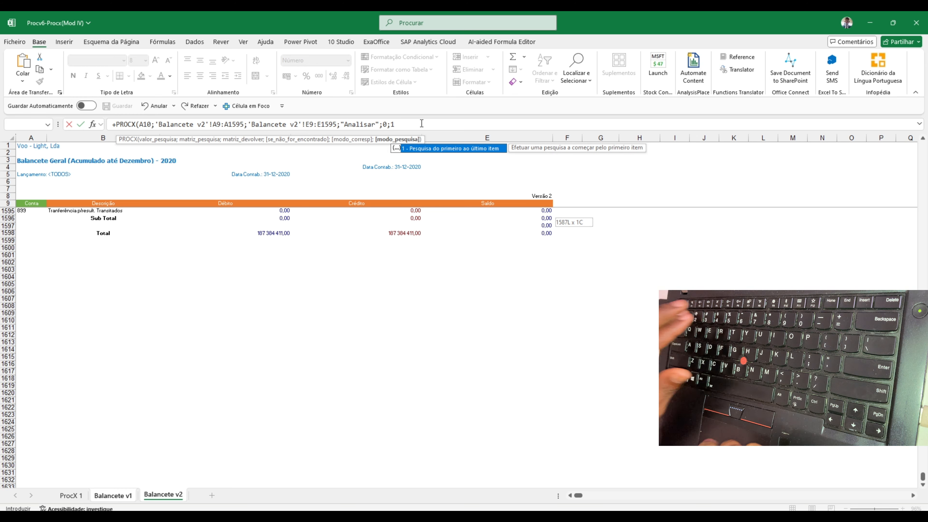
type(")")
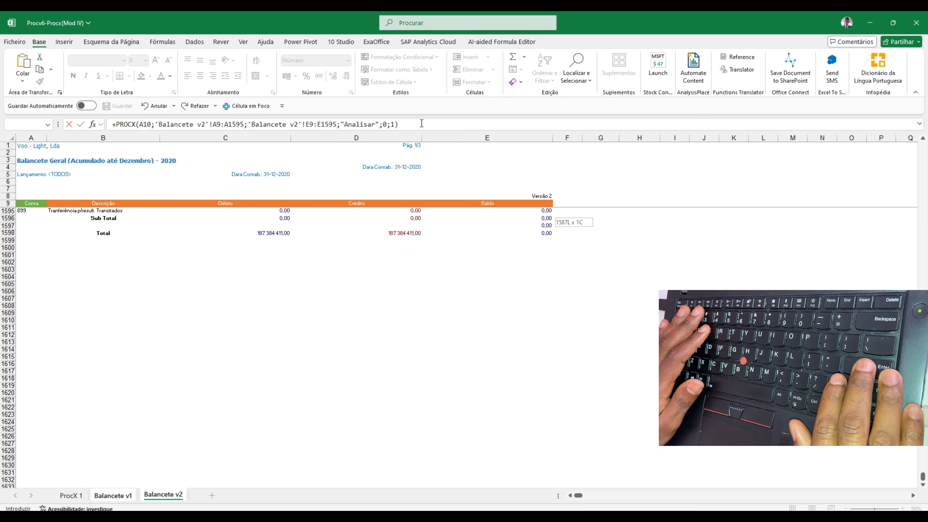
Review the PROCX arguments, re-enter 0 (exact match) as the match mode, and commit the formula
left_click(323, 123)
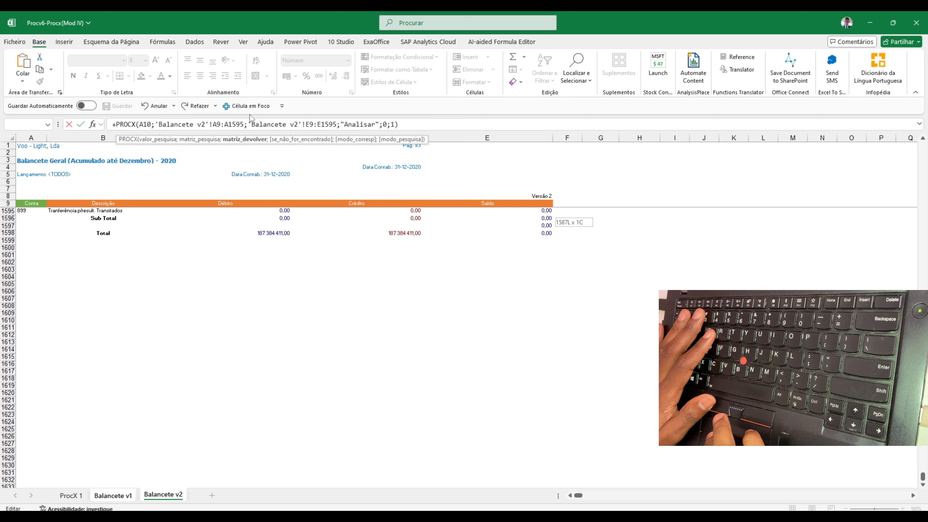
left_click(396, 124)
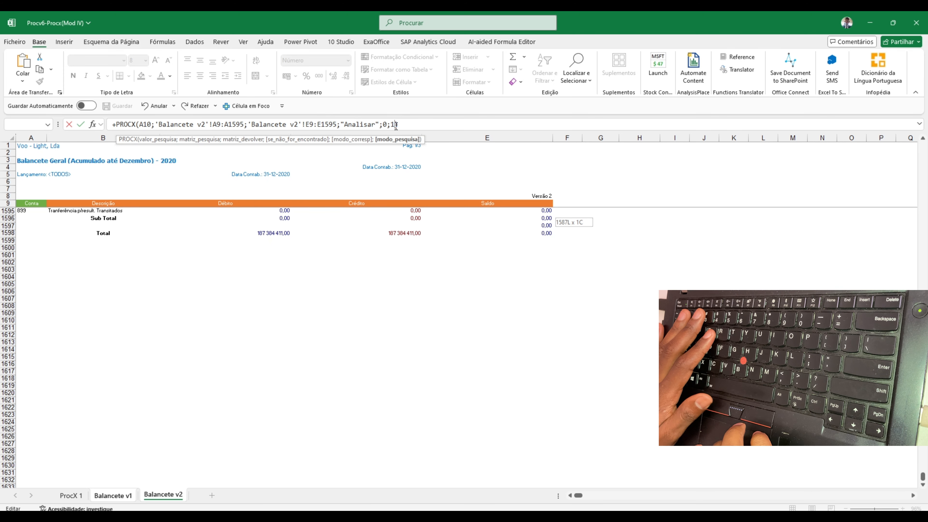
left_click(381, 124)
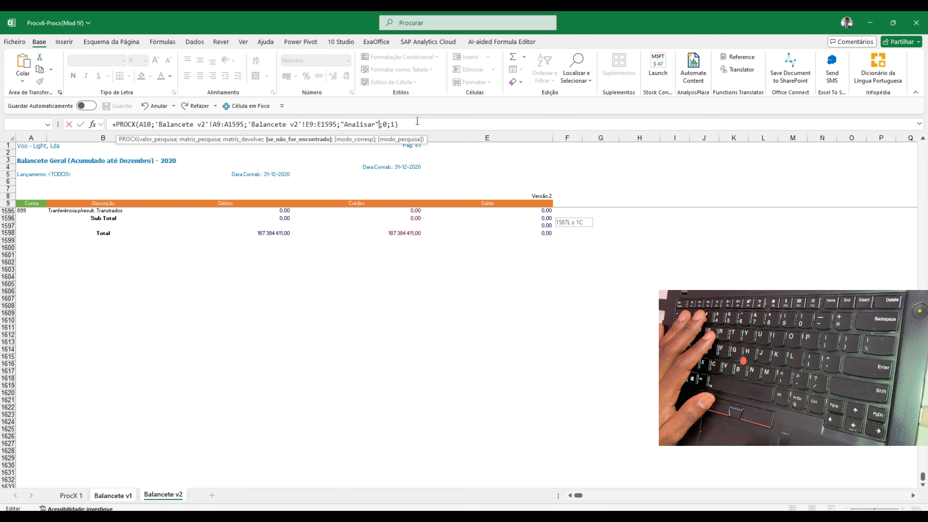
left_click(385, 125)
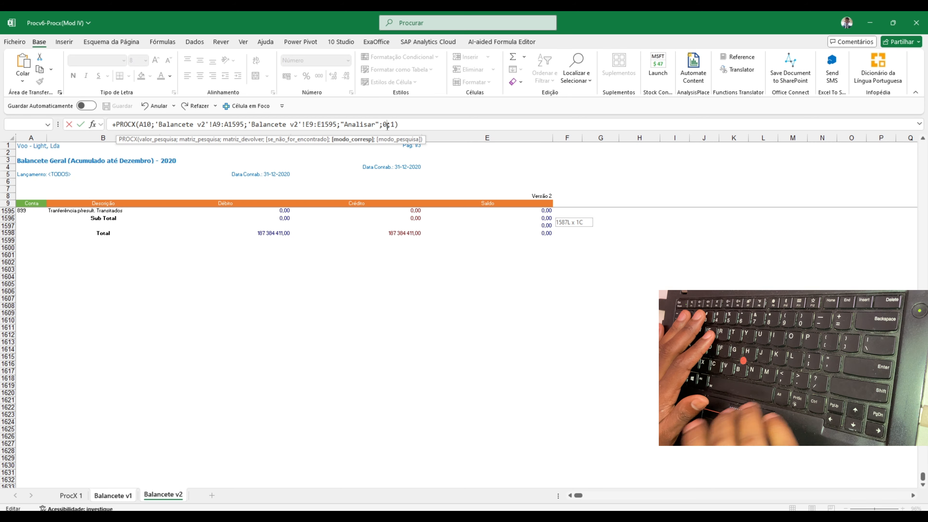
key("BackSpace")
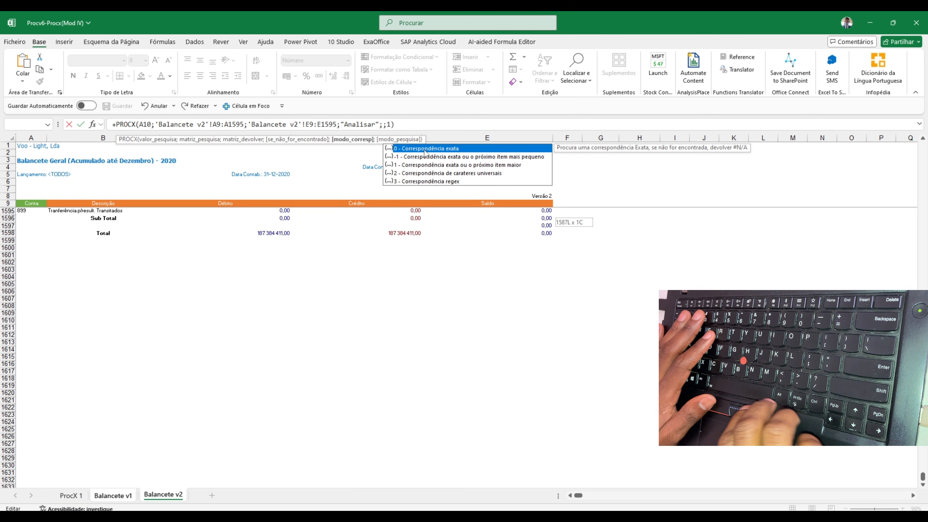
type("0")
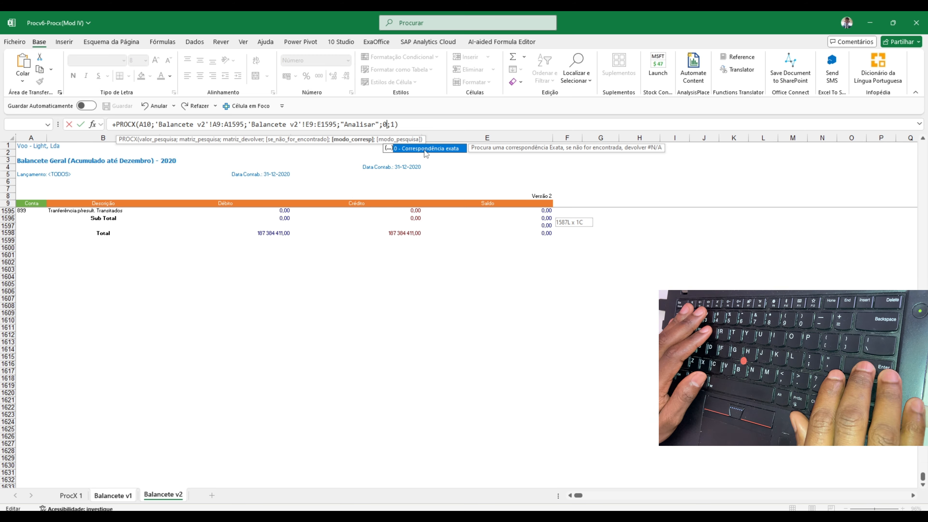
key("Return")
Enter the formula +E10-G10 in cell H10 under Diferença, subtracting Saldo V2 from Saldo
key("Up")
key("Up")
key("Right")
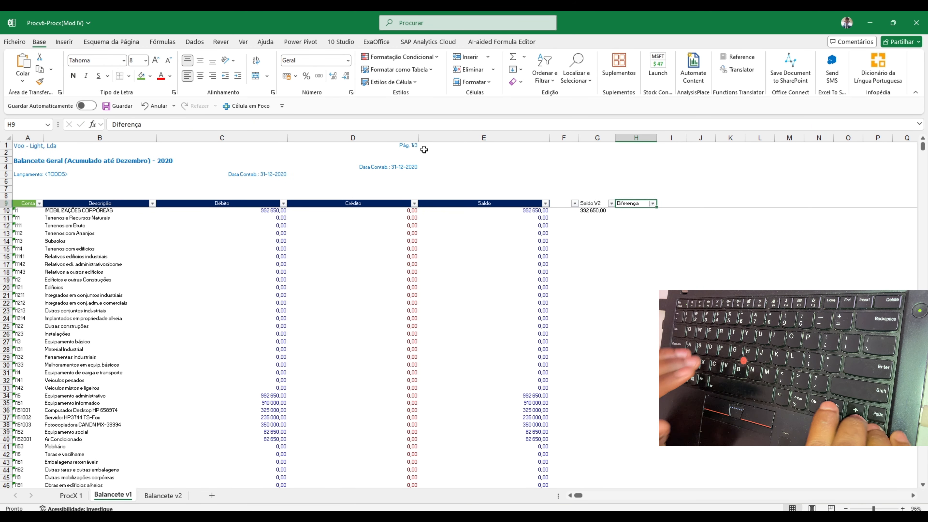
key("Down")
type("+")
key("Left")
key("Left")
key("Left")
type("-")
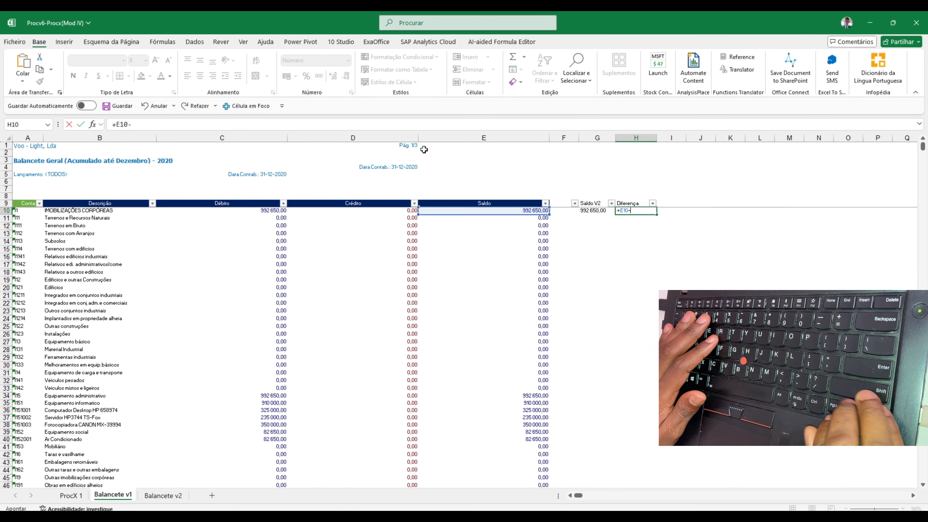
key("Left")
key("shift+Tab")
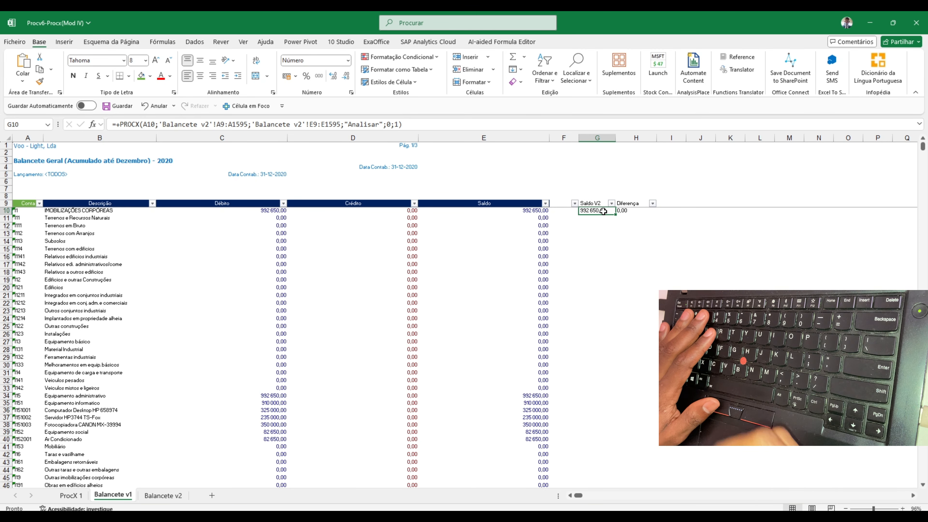
Fill the Saldo V2 and Diferença formulas in G10:H10 down through row 1596
left_click_drag(603, 211, 625, 211)
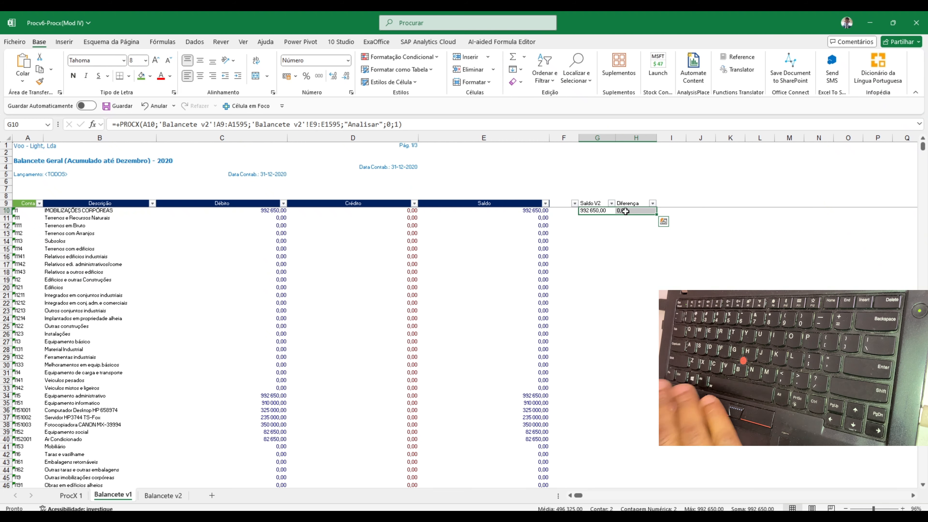
left_click_drag(657, 214, 667, 462)
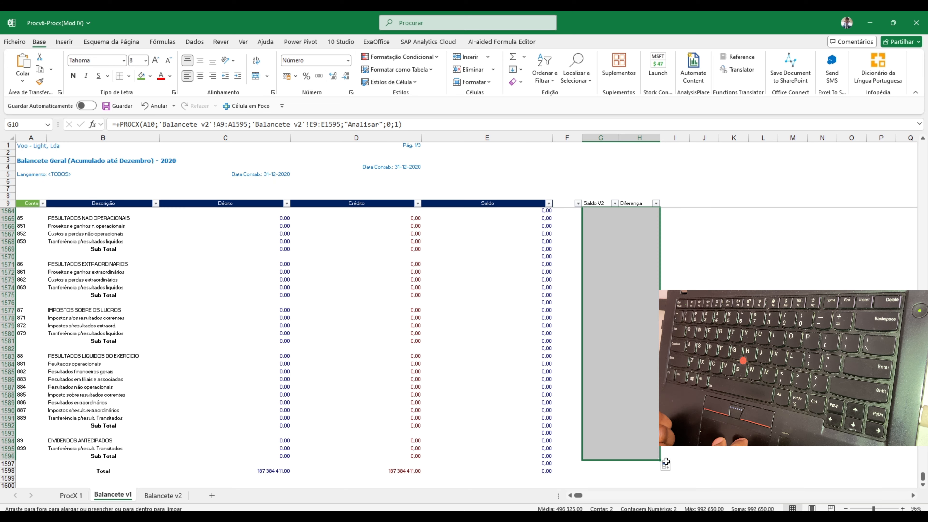
left_click(633, 417)
left_click(634, 310)
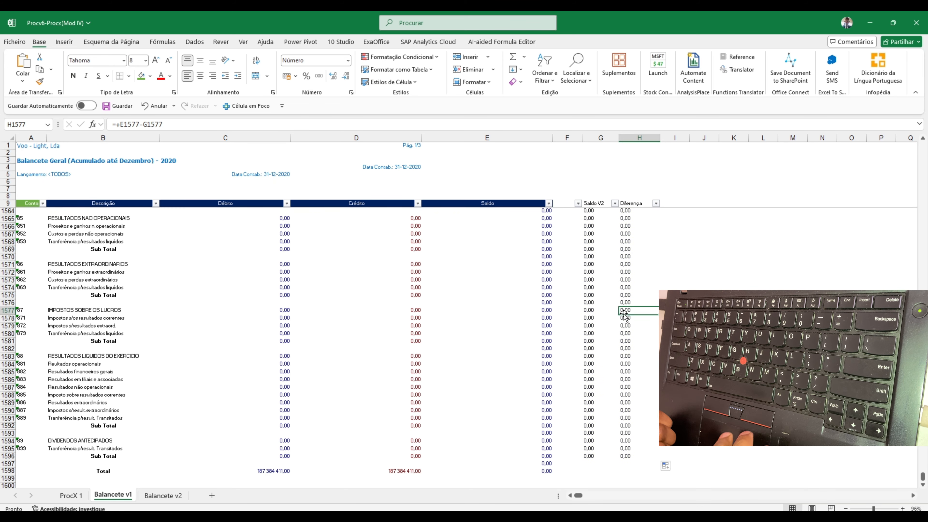
Filter the Diferença column to exclude 0,00 and blank (Em branco) values
scroll(628, 256, "up", 20)
left_click(626, 204)
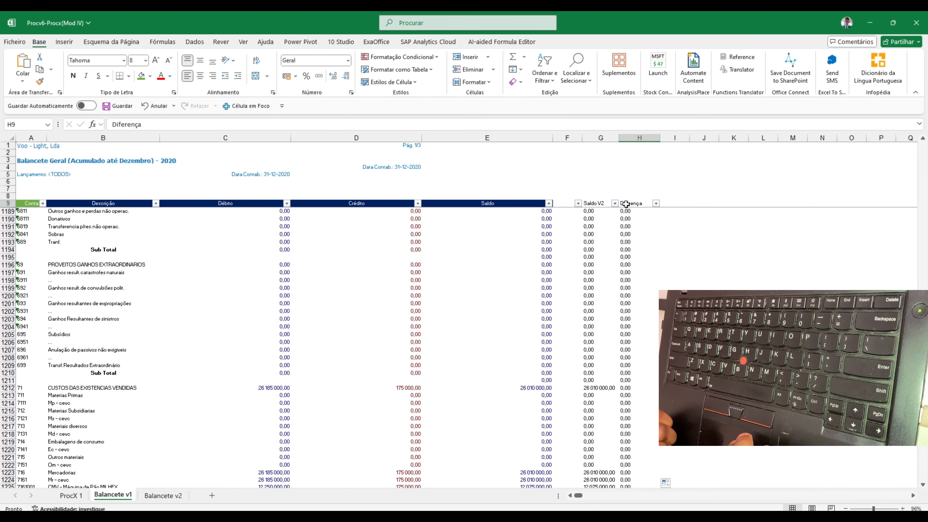
key("Down")
key("Up")
key("Left")
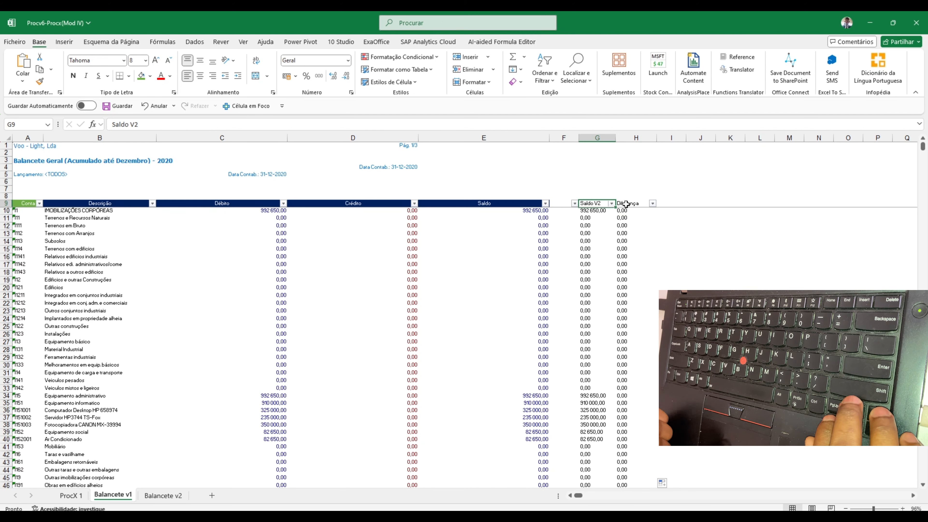
key("Right")
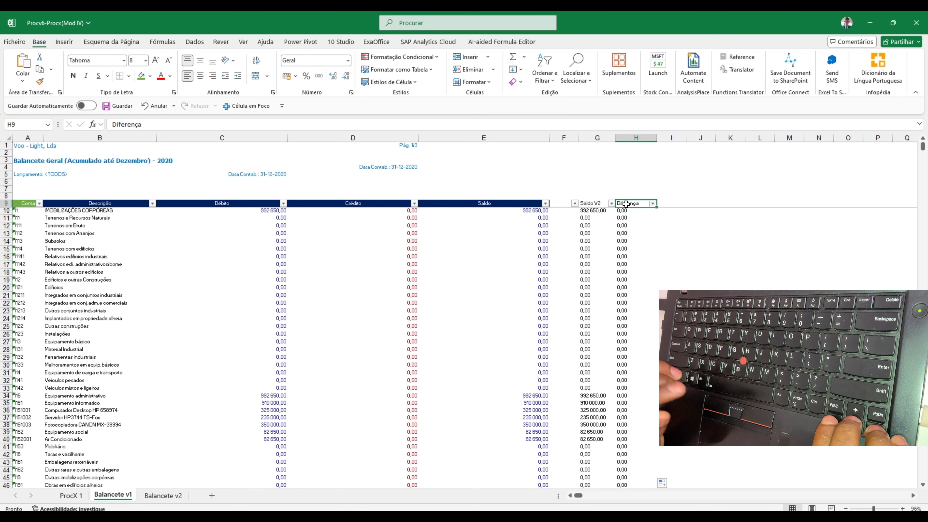
key("Down")
key("Up")
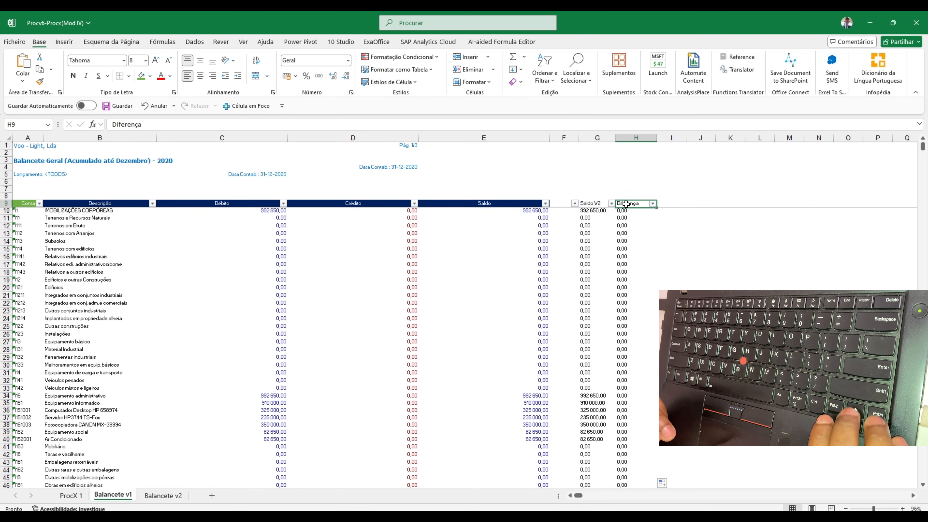
left_click(652, 203)
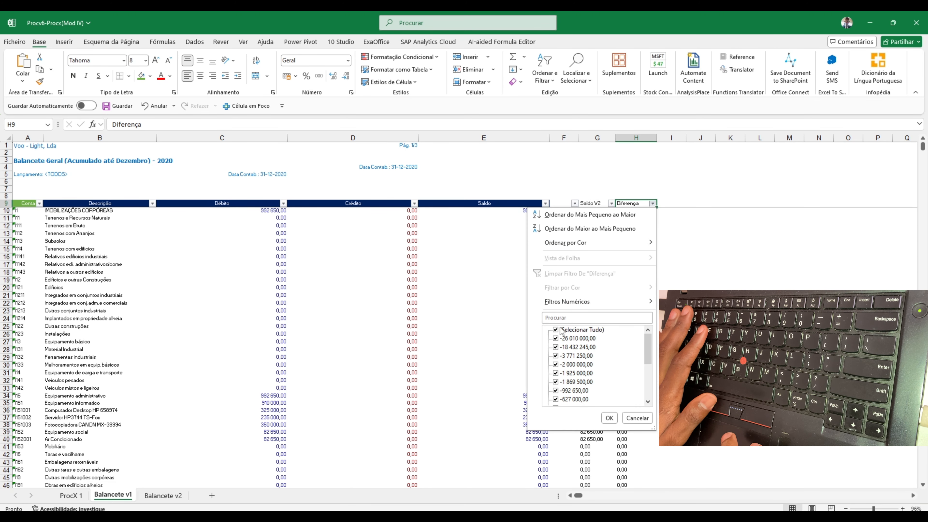
left_click_drag(650, 347, 649, 384)
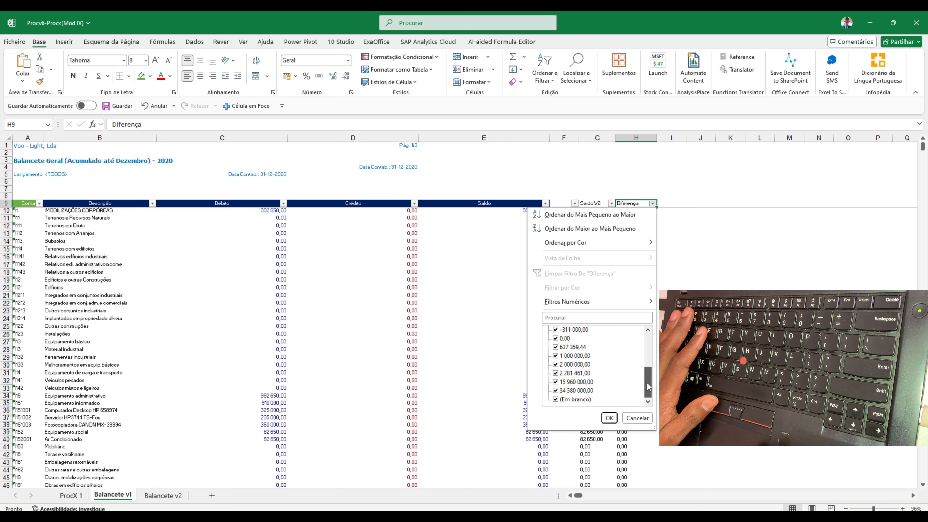
left_click(556, 339)
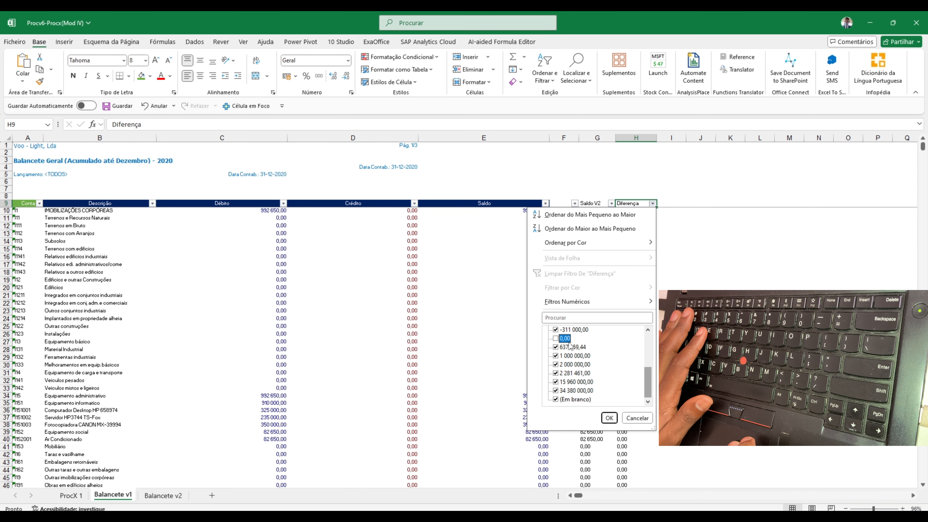
left_click(556, 400)
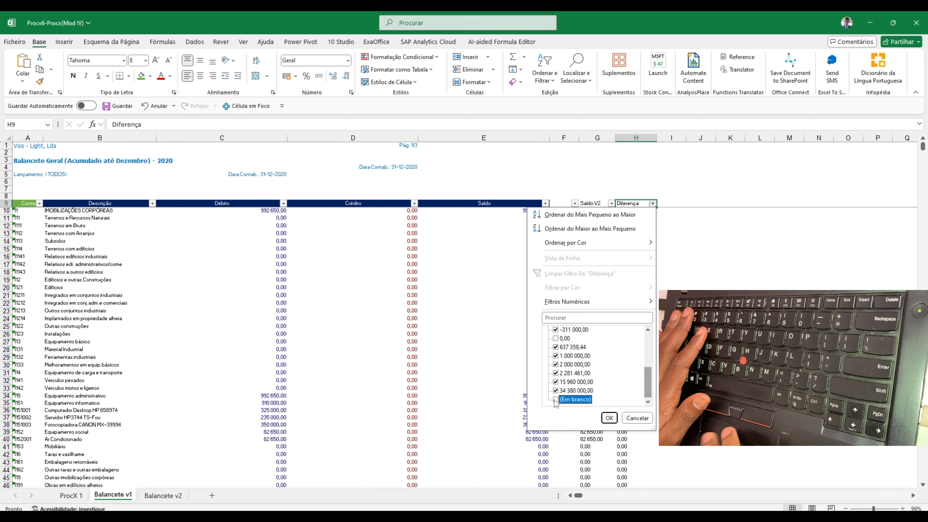
left_click(609, 418)
left_click(650, 219)
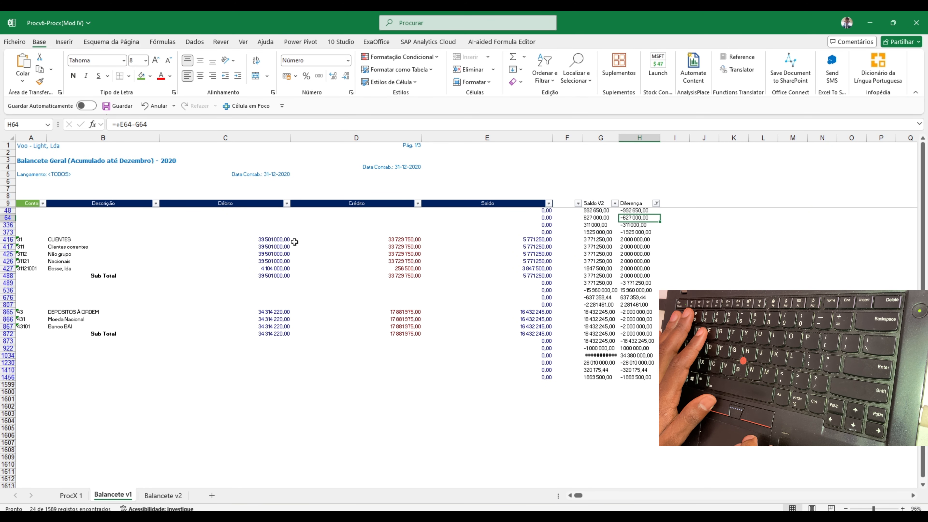
Examine the filtered rows without a Conta in rows 48 to 373 and the PROCX formula in G48
left_click_drag(25, 210, 86, 232)
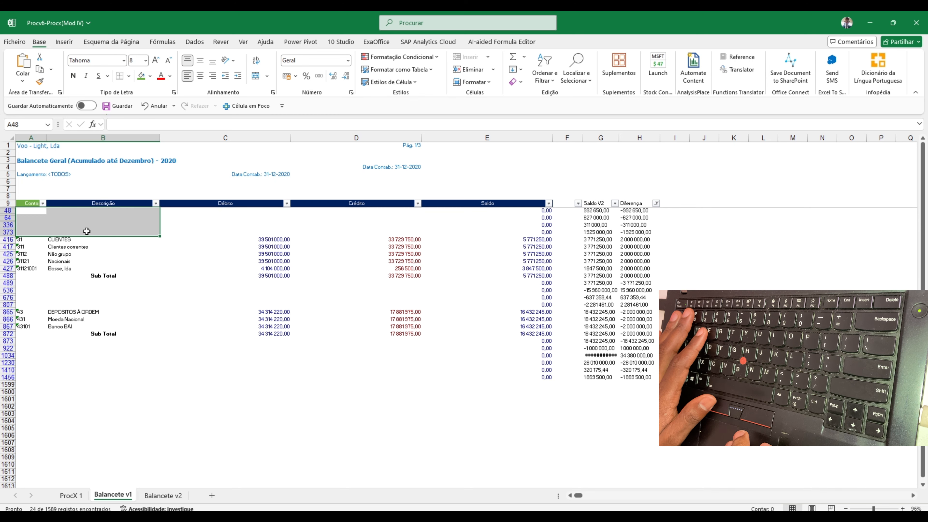
left_click(604, 210)
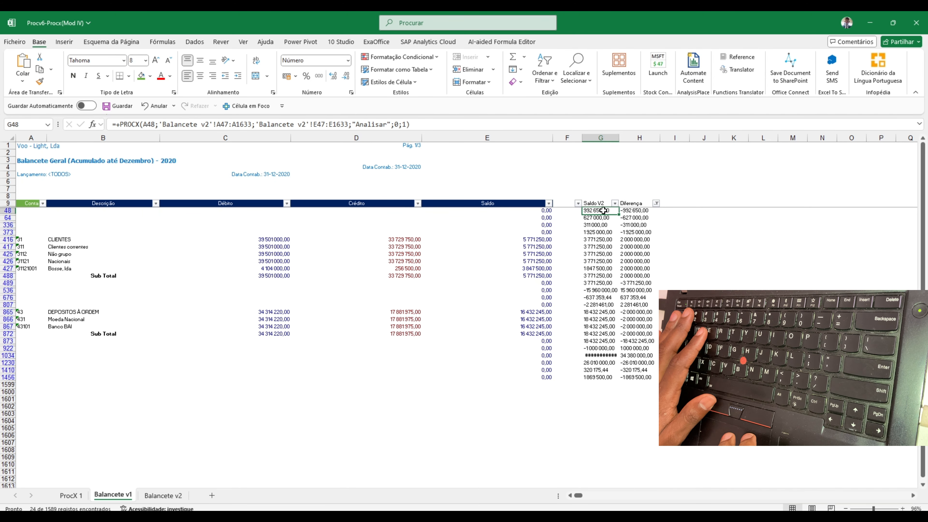
key("F2")
key("Escape")
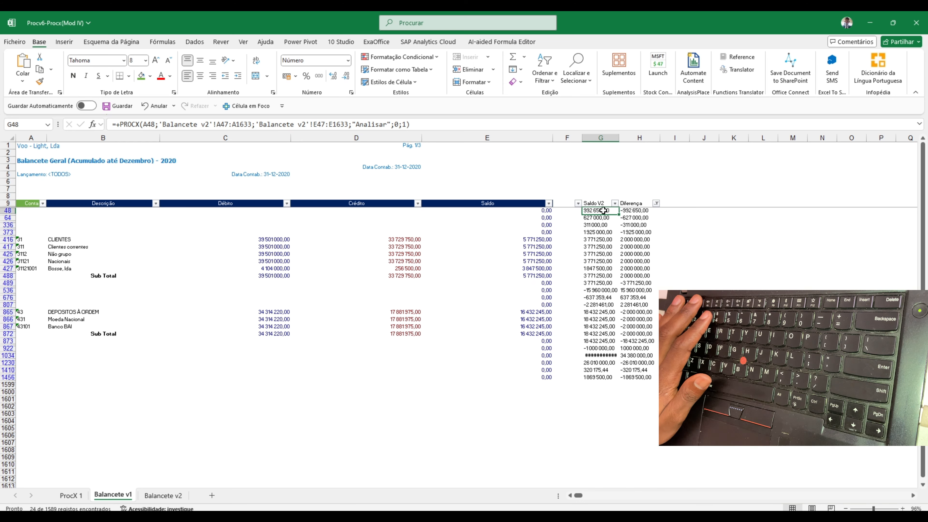
key("F2")
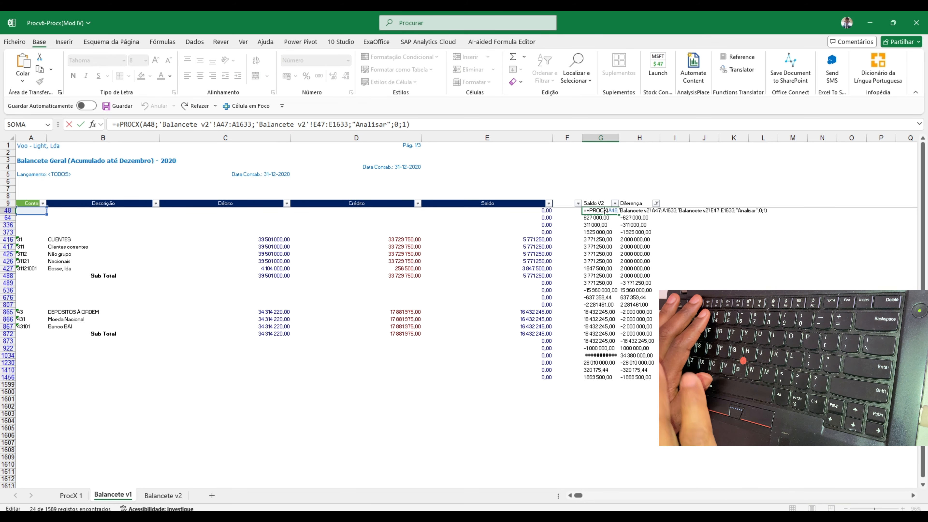
key("Escape")
key("F2")
key("Escape")
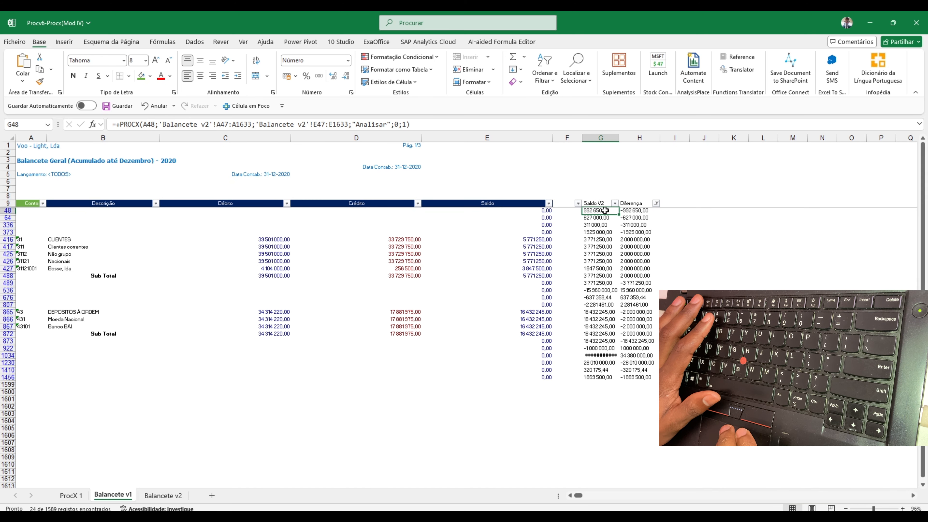
key("F2")
key("Escape")
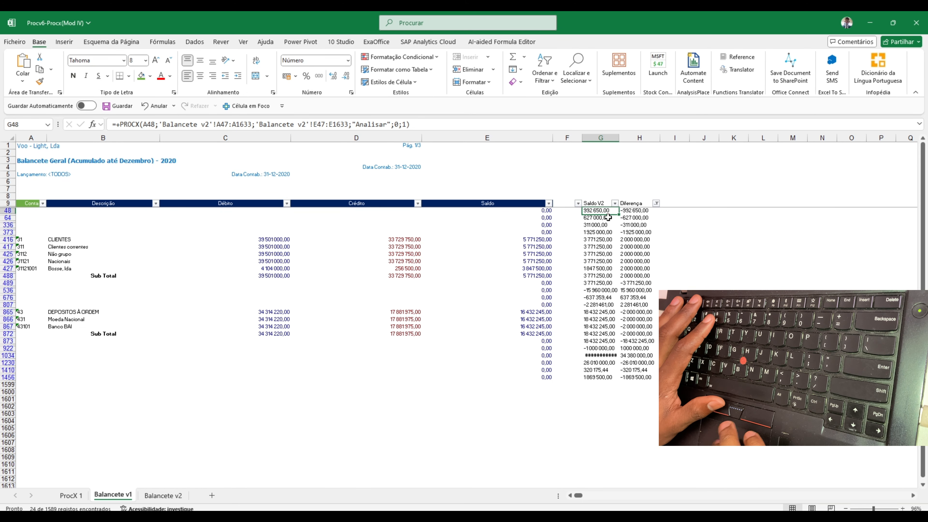
Examine the Sub Total row 47 and the rows without an account code around row 64 in the Balancete v2 sheet
left_click(165, 497)
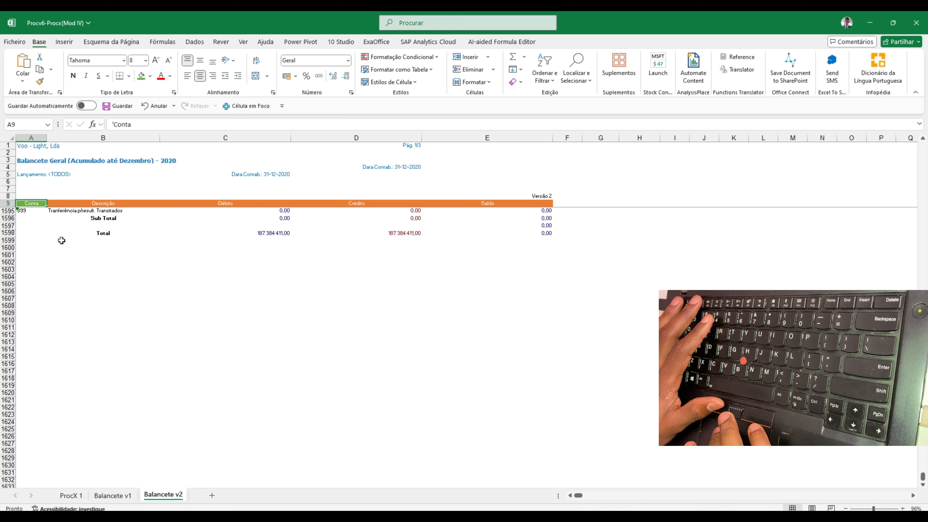
key("ctrl+Home")
key("Down")
key("Down")
key("Down")
key("Down")
key("Down")
key("Down")
key("Down")
key("Down")
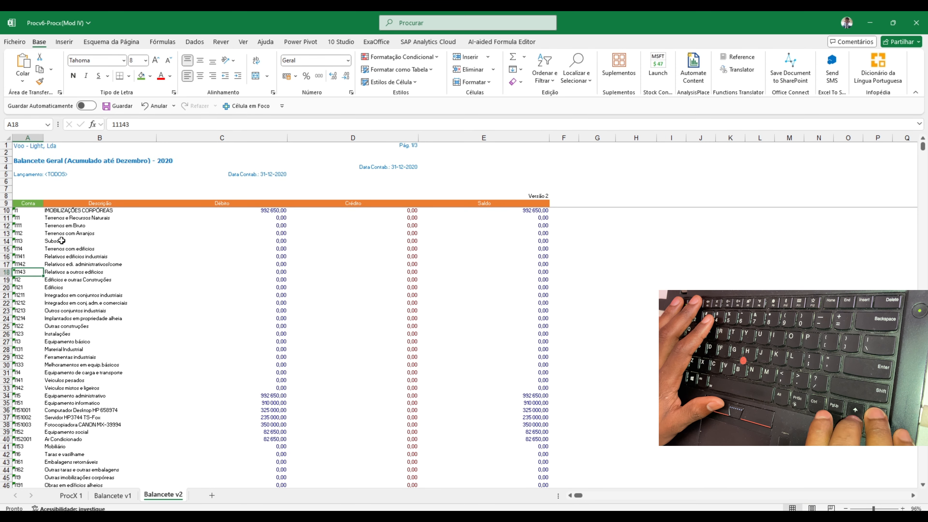
key("Page_Down")
key("Up")
key("Up")
key("Up")
key("Up")
key("Up")
key("Up")
key("Up")
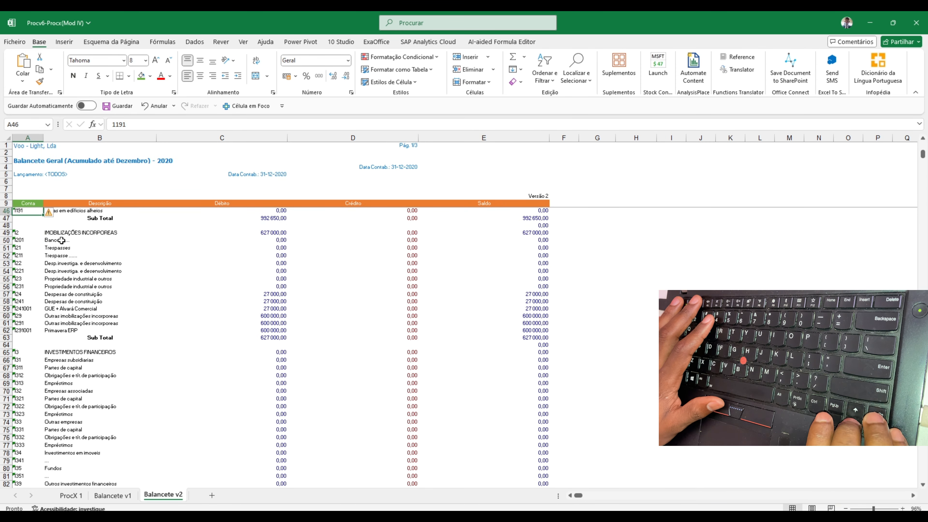
key("shift+space")
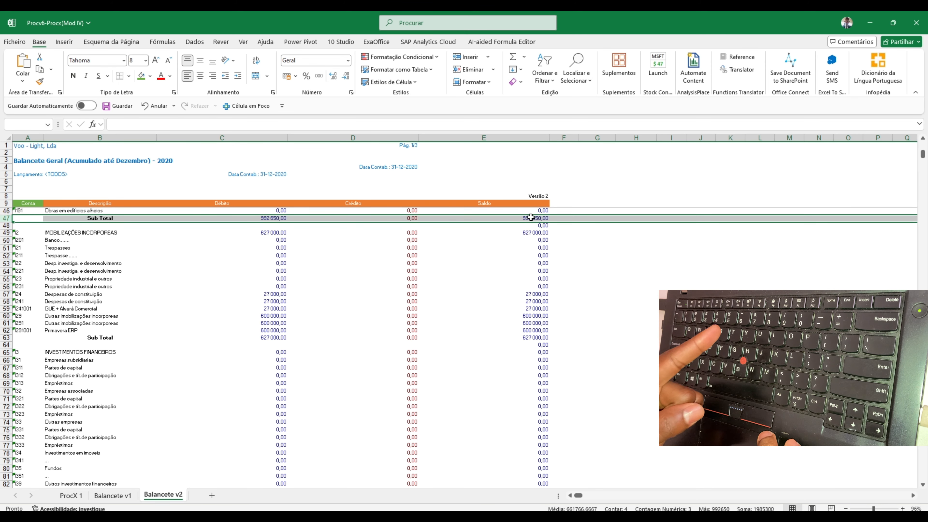
left_click(23, 344)
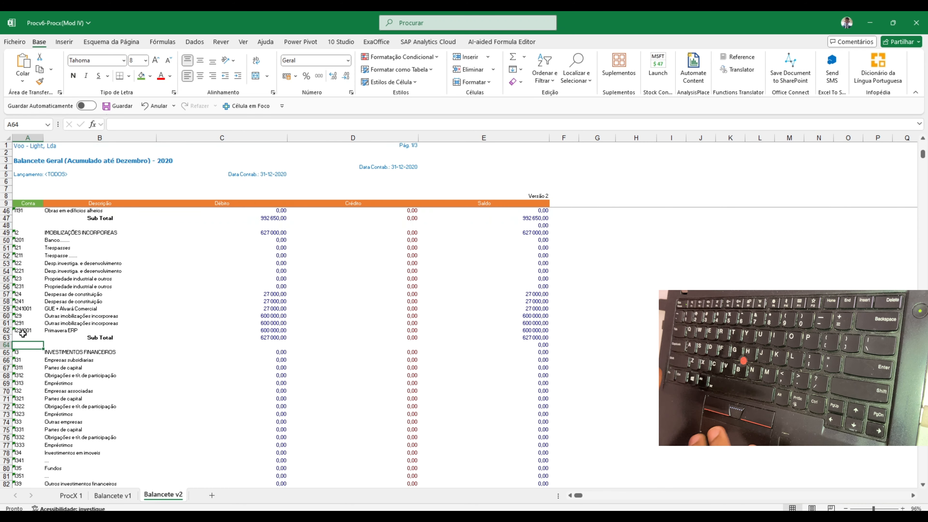
key("Up")
key("Down")
key("Down")
key("Down")
key("Down")
key("Down")
key("Down")
key("Down")
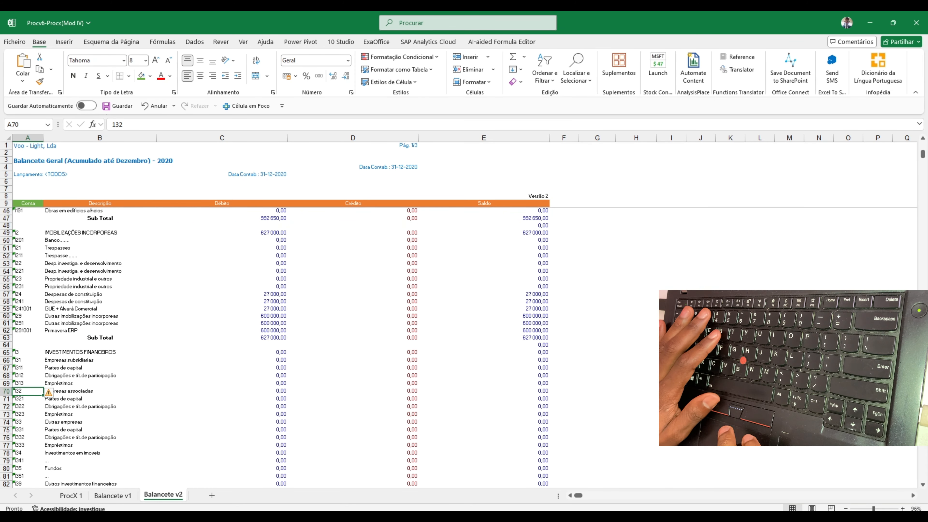
Clear the Saldo V2 formulas of the visible rows without a Conta, 48, 64, 336 and 373, in Balancete v1
key("ctrl+Page_Up")
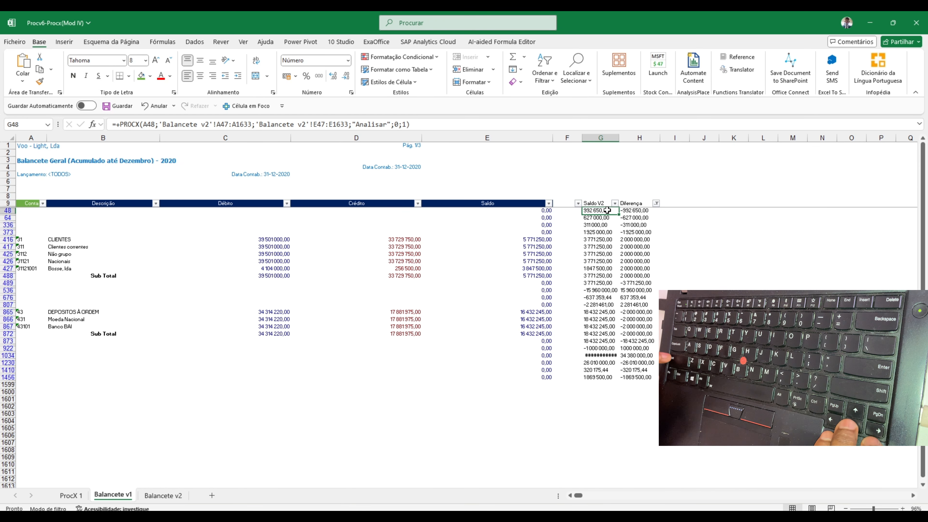
key("shift+Down")
key("shift+Down")
Clear the Saldo V2 formulas of the visible rows without a Conta, 489, 536, 676 and 807
key("shift+Down")
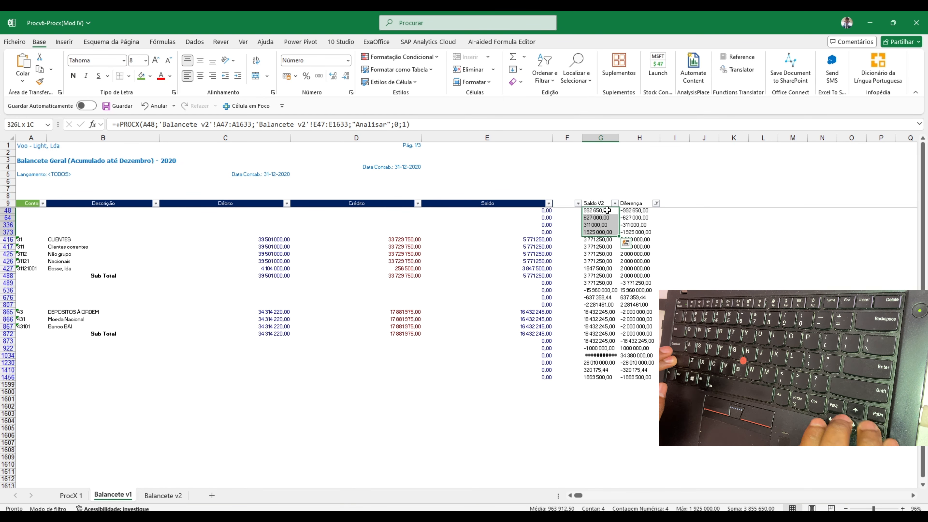
key("Delete")
left_click(595, 285)
key("shift+Down")
key("shift+Down")
key("shift+Down")
key("shift+space")
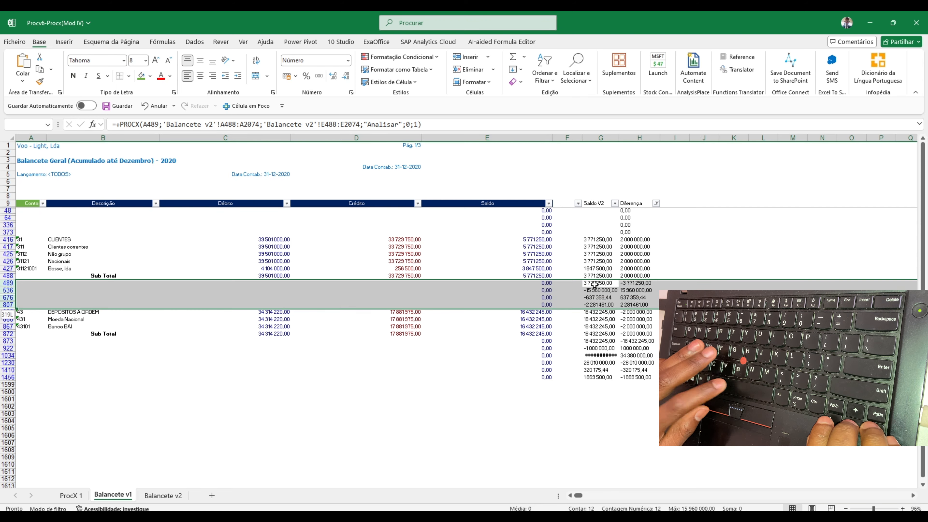
left_click(595, 285)
key("shift+Down")
key("shift+Down")
key("shift+Down")
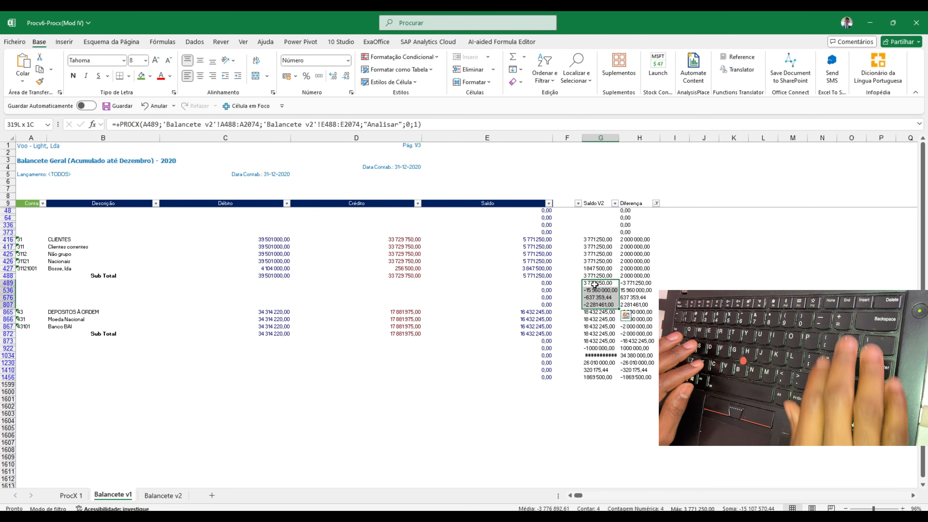
key("Delete")
Clear the Saldo V2 formulas of the visible rows without a Conta from 873 to 1456
key("Down")
key("Down")
key("Down")
key("Down")
key("Down")
key("Down")
key("Down")
key("Down")
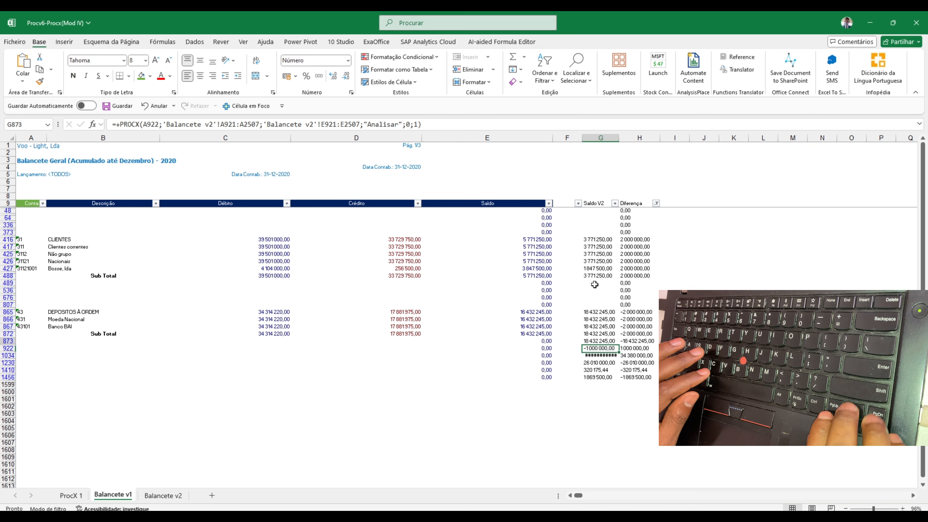
key("shift+Down")
key("shift+Down")
key("shift+Down")
key("shift+Down")
key("shift+Down")
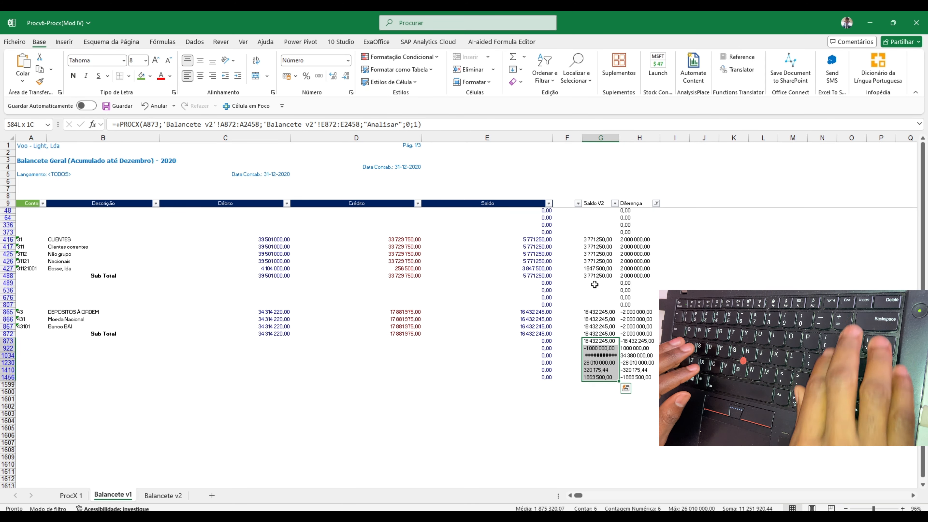
key("Delete")
Reapply the Diferença filter, keeping only -2 000 000,00 and 2 000 000,00 and excluding 0,00 and blank (Em branco) values
key("Up")
key("Up")
key("Up")
key("Up")
key("Up")
key("Up")
key("Up")
key("Up")
key("Up")
key("Up")
key("Up")
key("Up")
key("Up")
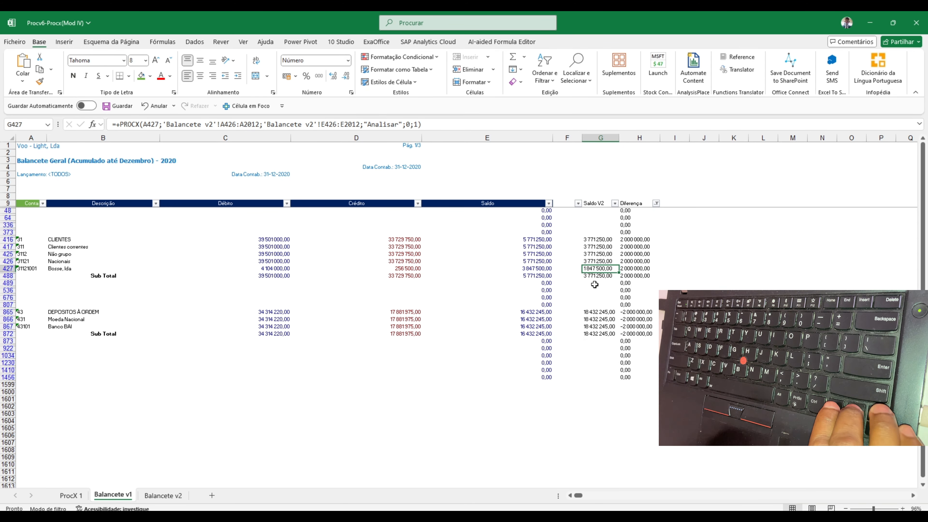
key("Left")
key("Left")
key("ctrl+Up")
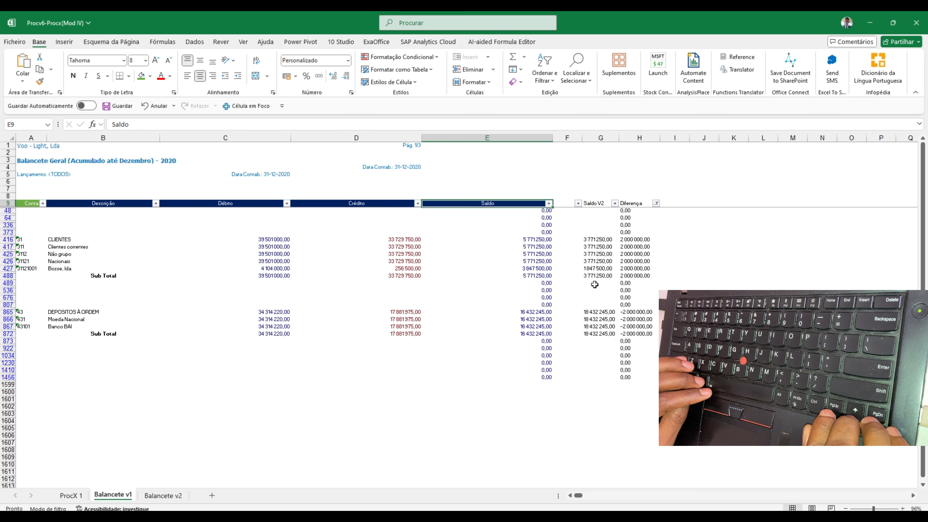
left_click(656, 203)
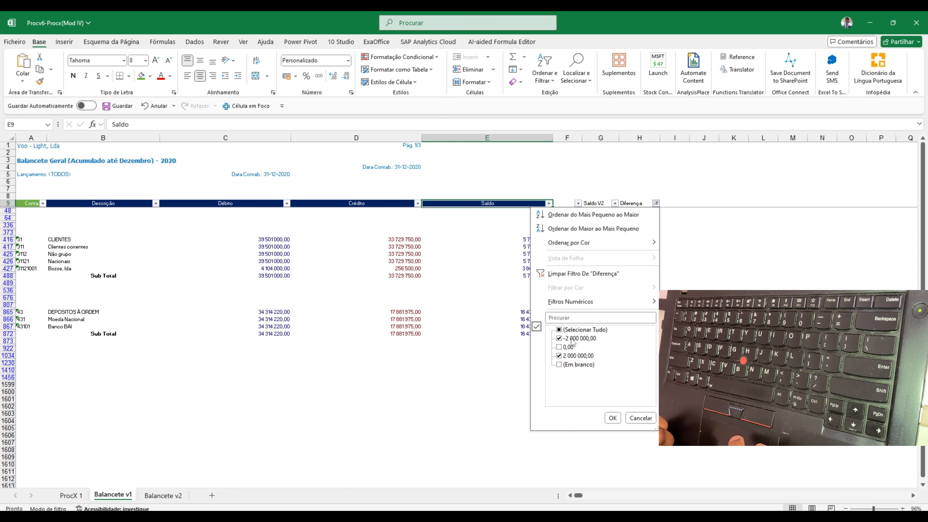
left_click(612, 418)
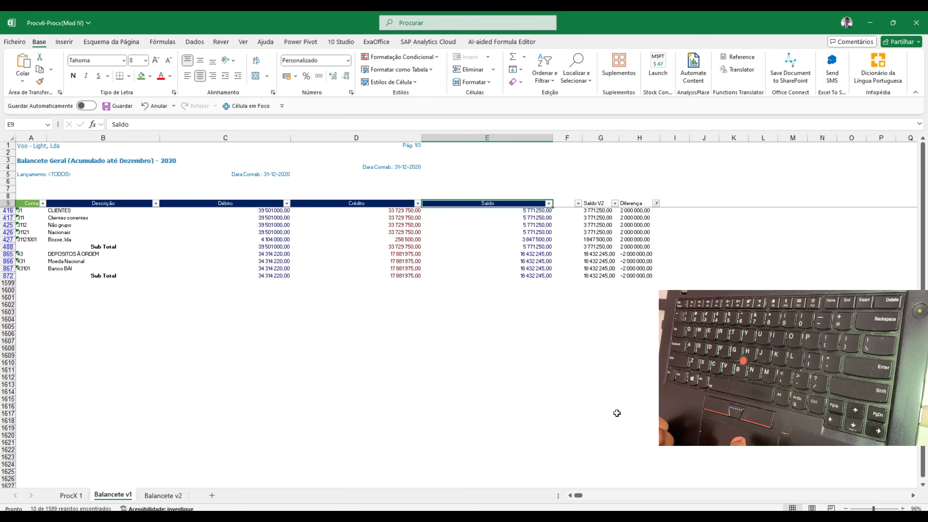
Compare Crédito, Saldo, Saldo V2 and Diferença for the CLIENTES accounts, starting with row 416
left_click(636, 240)
left_click(399, 218)
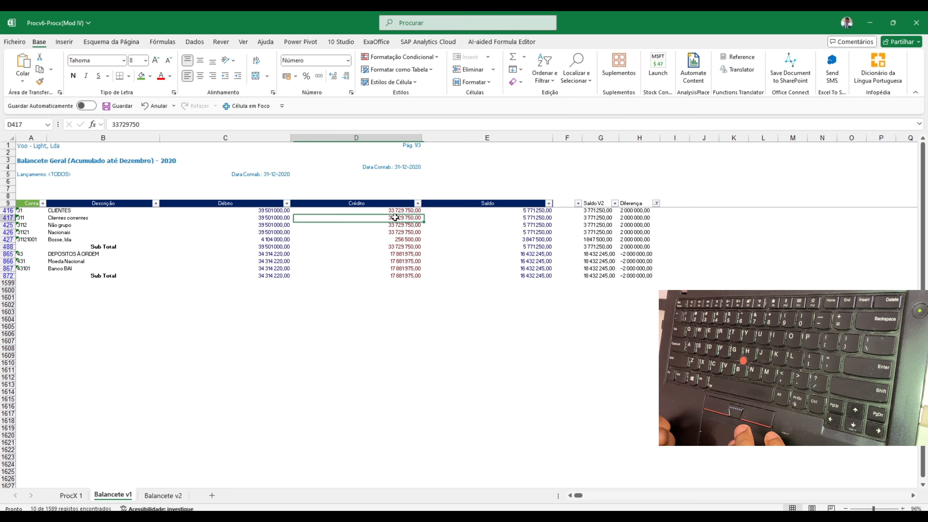
key("Right")
key("Right")
key("Right")
key("Left")
key("Left")
key("Left")
key("Up")
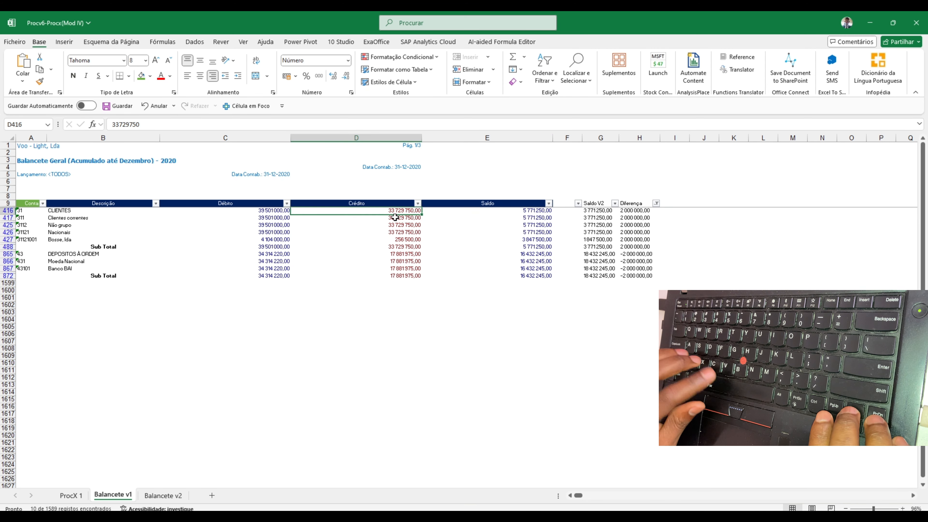
key("shift+space")
key("Right")
key("shift+space")
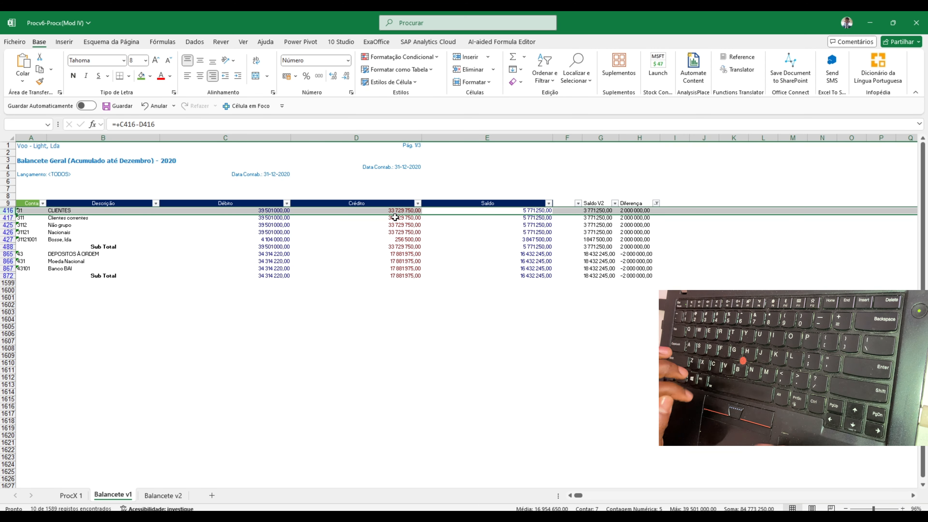
left_click(519, 212)
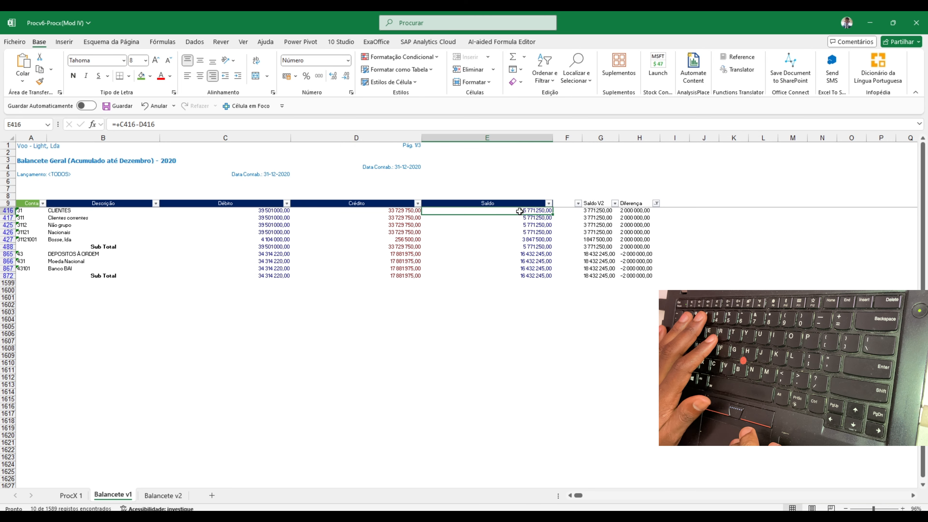
Compare the balances of the DEPOSITOS À ORDEM accounts, including Banco BAI in row 867 and the Sub Total in row 872
left_click(145, 270)
key("shift+space")
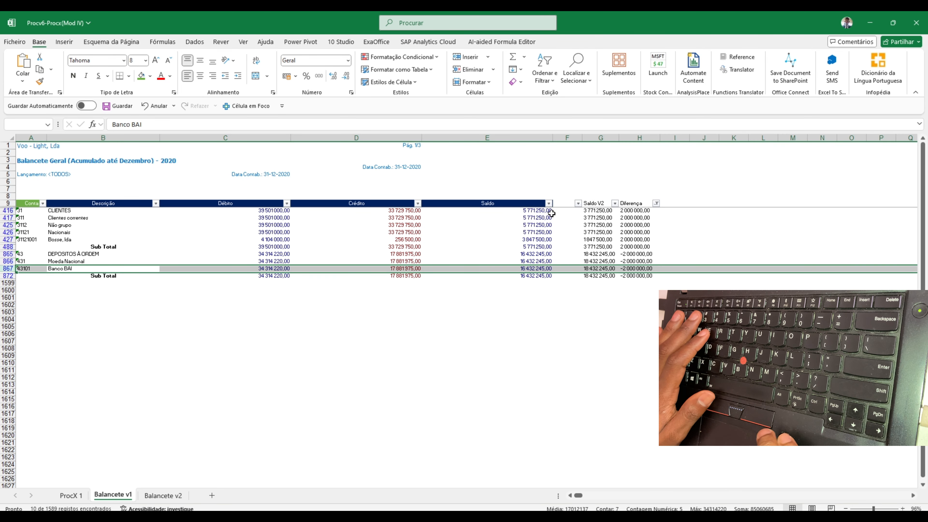
left_click(534, 211)
left_click(534, 276)
key("shift+space")
left_click(347, 264)
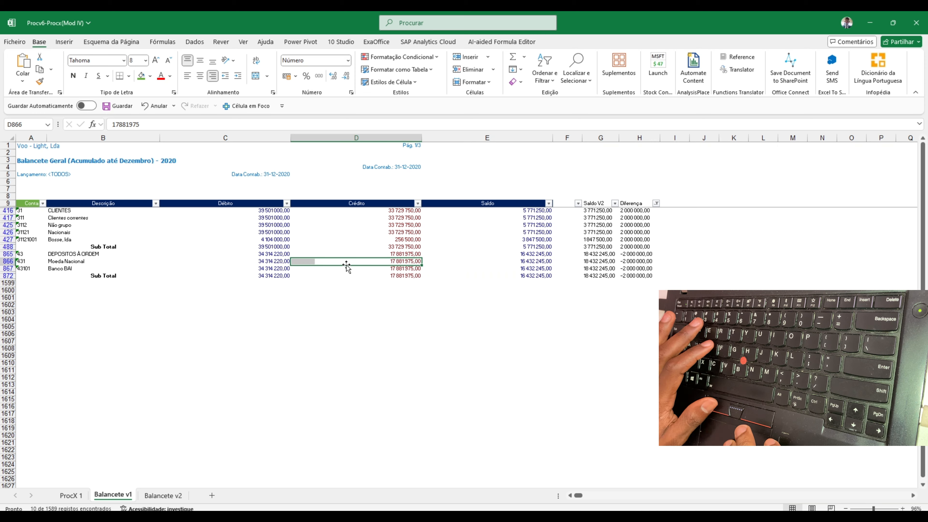
key("Down")
key("shift+space")
key("Right")
key("Right")
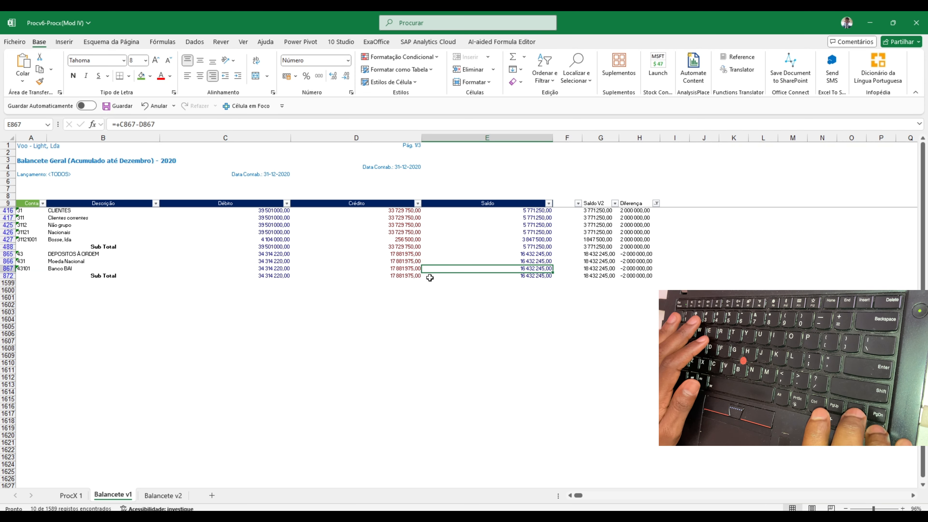
Review the PROCX formula and its arguments in the Saldo V2 cell of the CLIENTES row, G416
key("ctrl+Up")
key("Right")
key("Down")
key("Down")
key("Down")
key("Down")
key("Down")
key("Down")
key("Down")
key("Down")
key("Down")
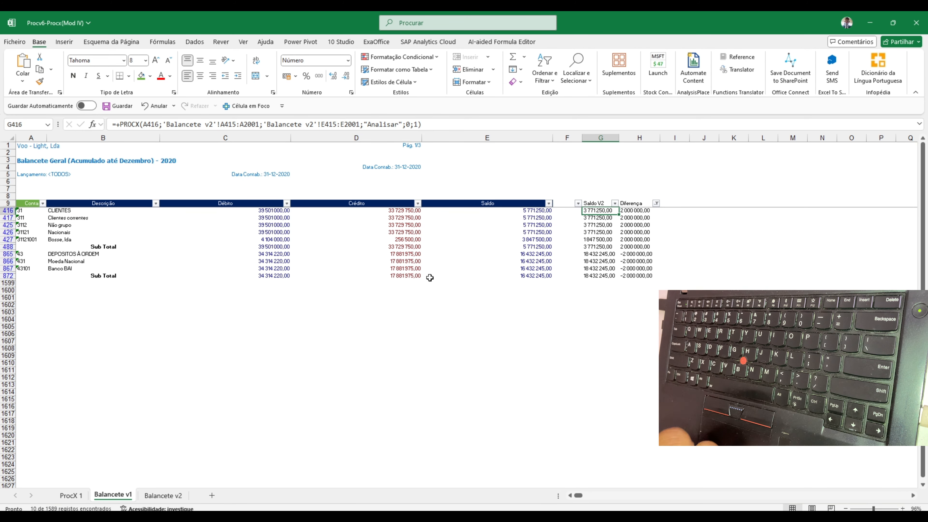
key("Up")
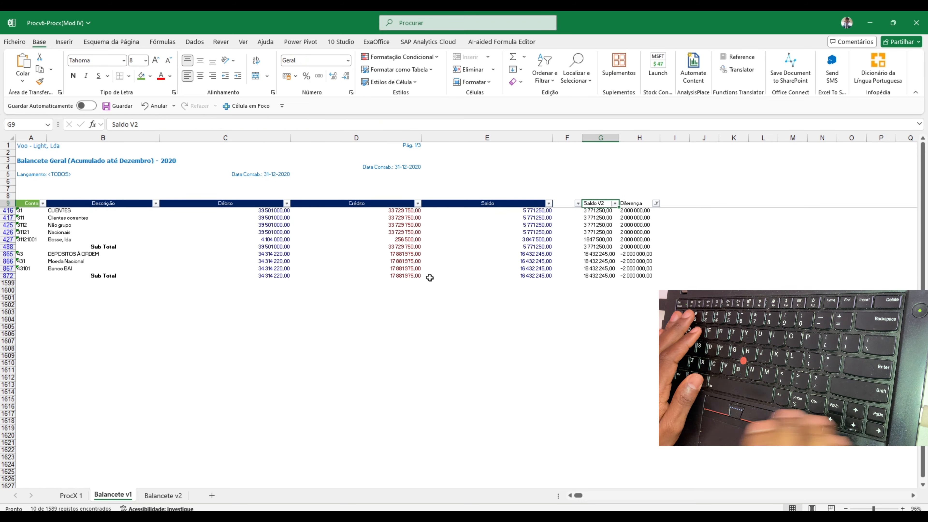
key("Down")
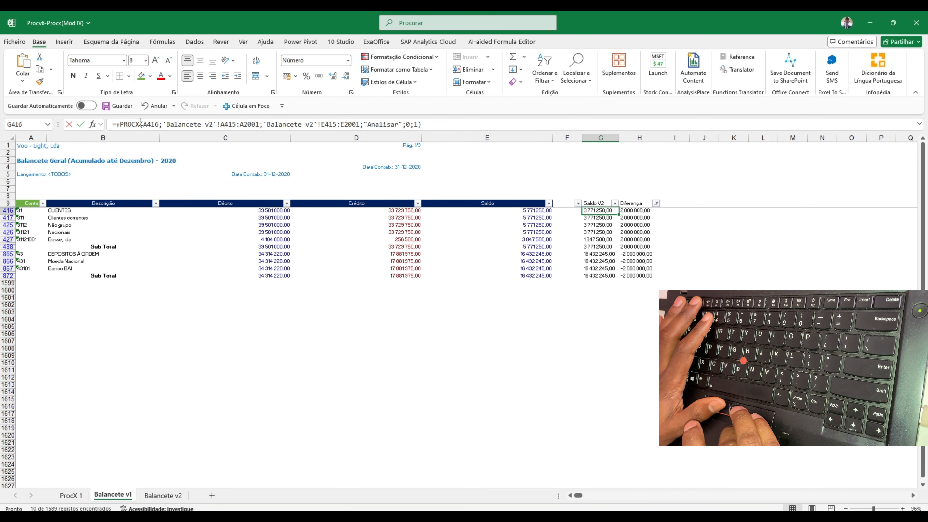
left_click(141, 124)
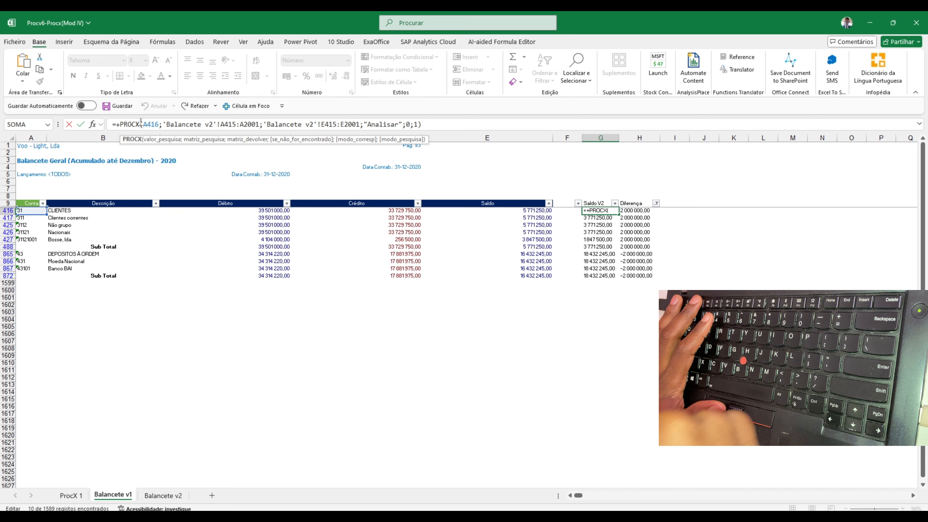
key("Escape")
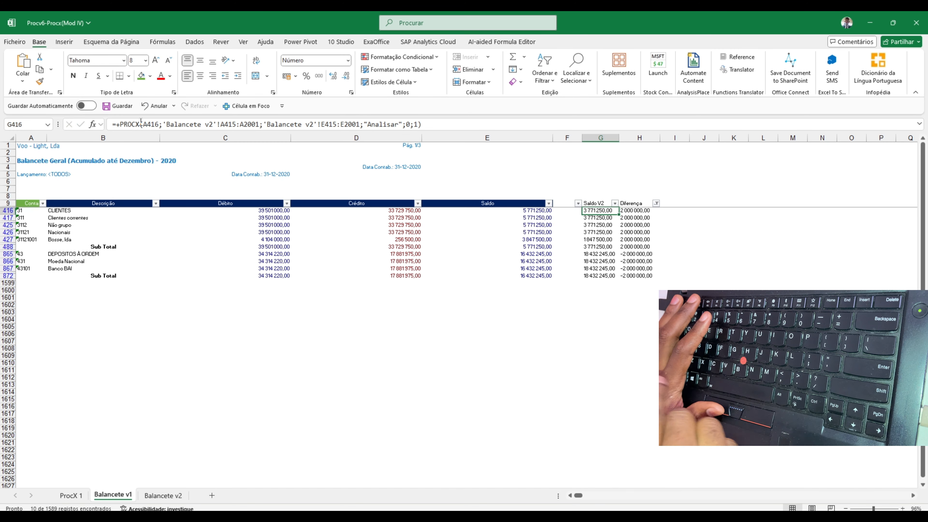
key("F2")
key("ctrl+Return")
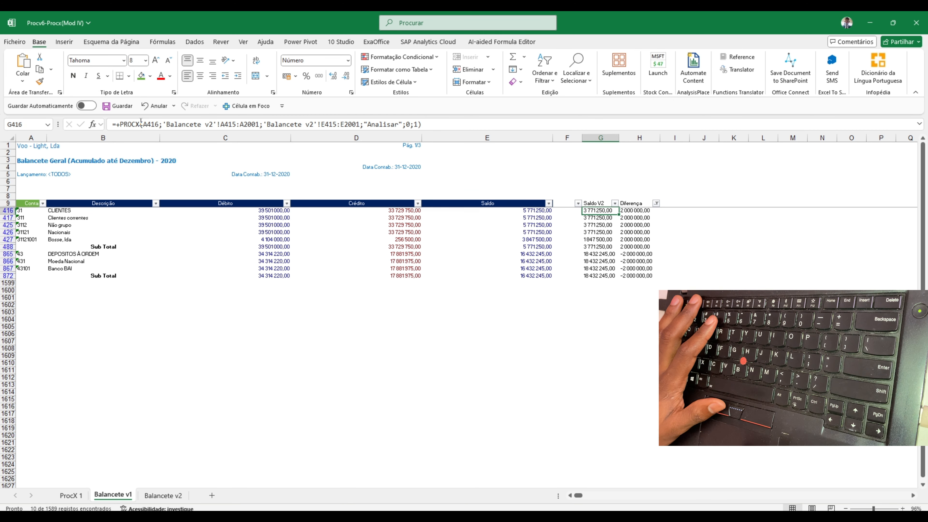
Examine the lookup value A416 and the Balancete v2 search and return ranges in the PROCX formula of cell G416
left_click(141, 124)
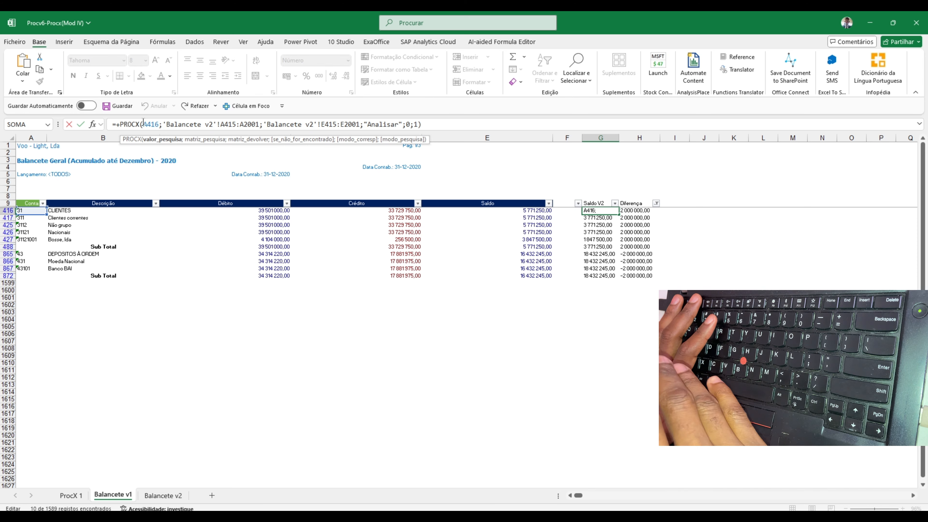
key("ctrl+Return")
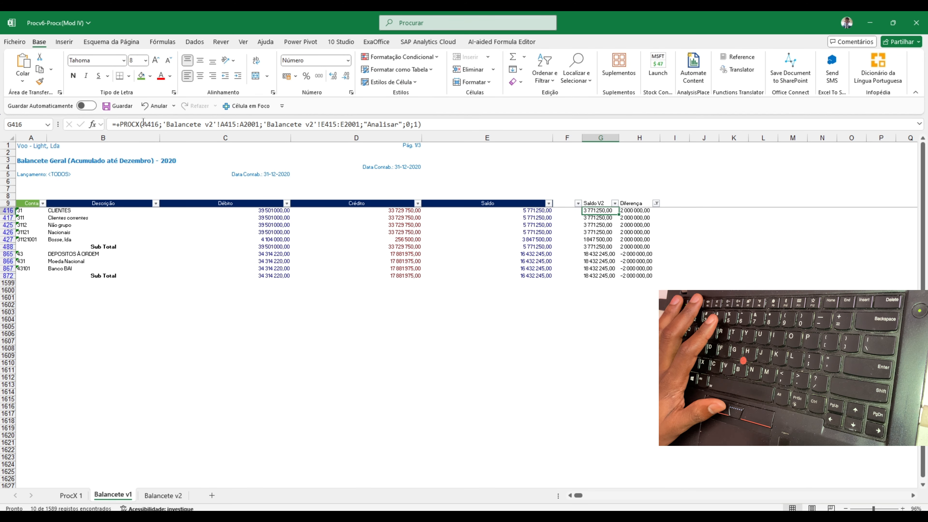
left_click(143, 123)
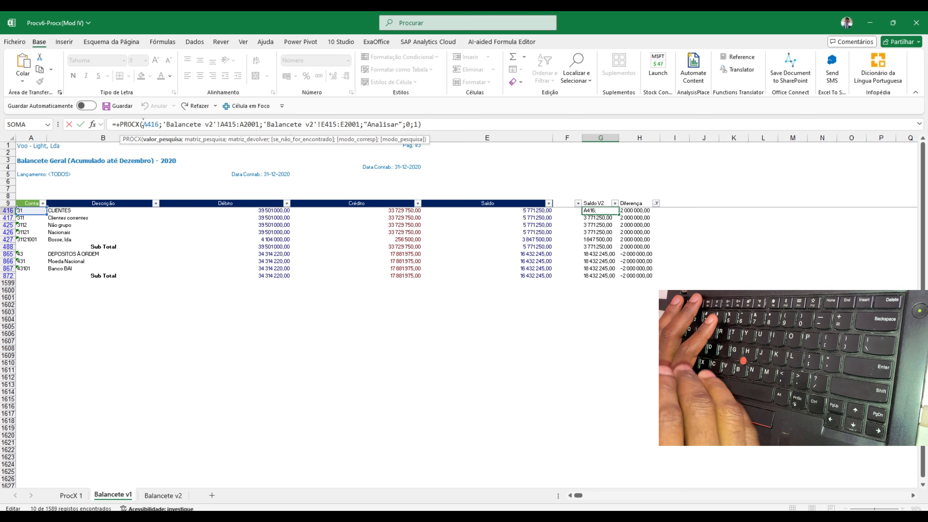
key("ctrl+Return")
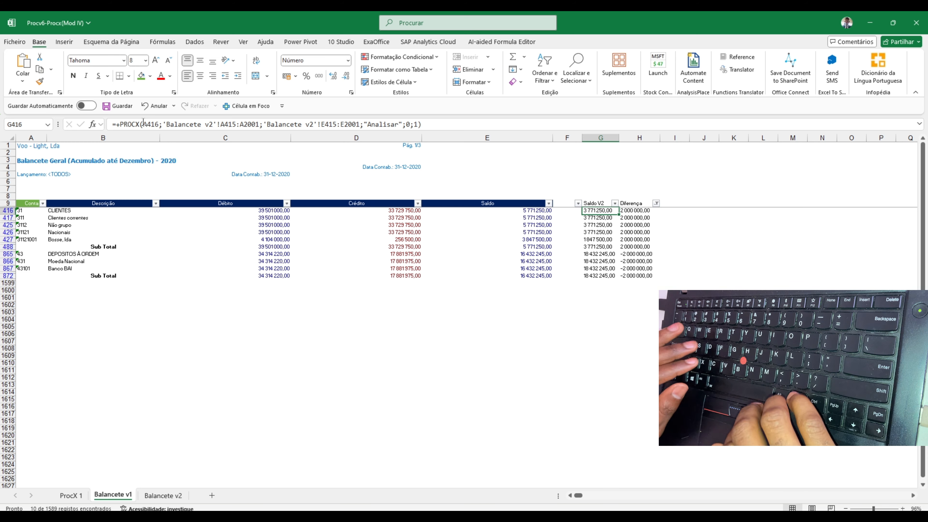
left_click(143, 124)
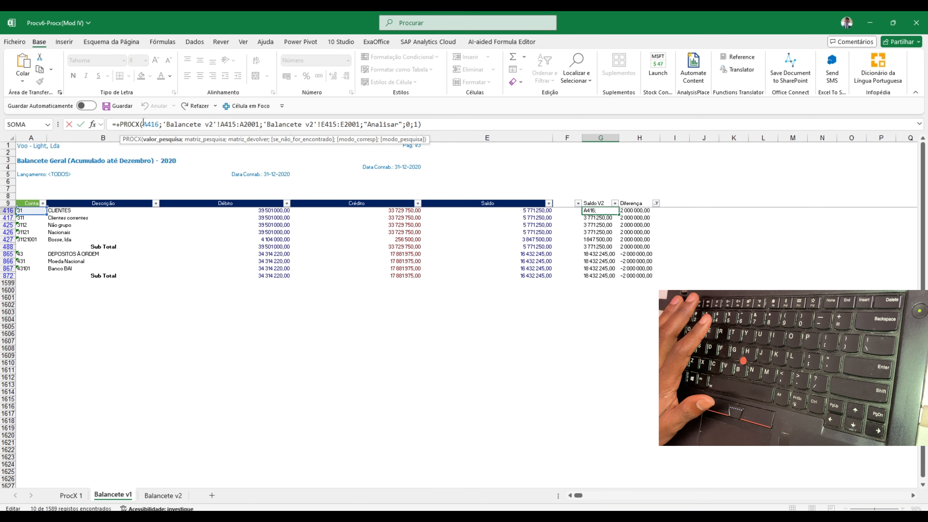
key("ctrl+Return")
left_click(144, 123)
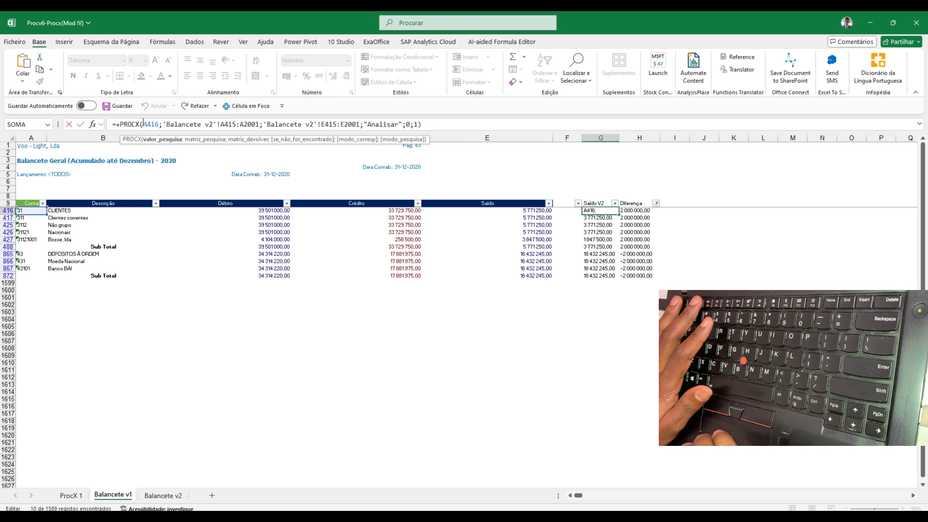
key("ctrl+Return")
left_click(144, 124)
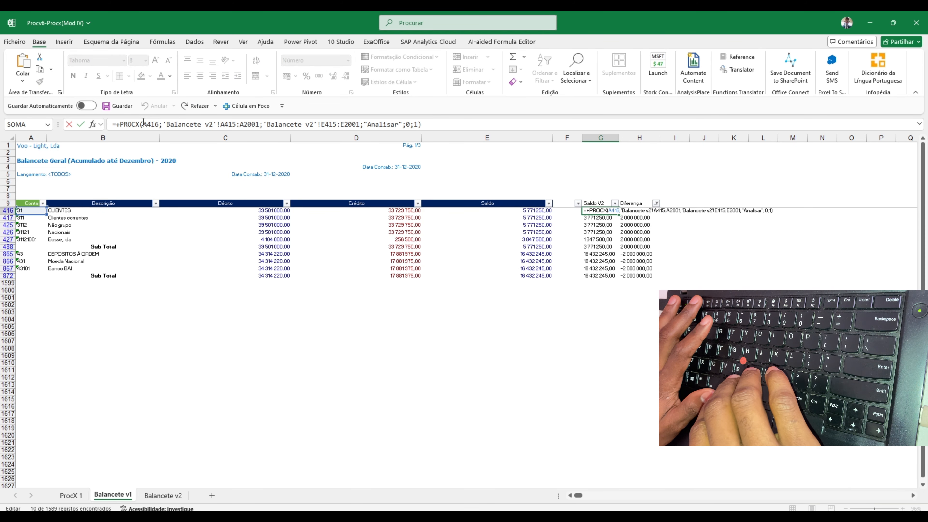
key("ctrl+Return")
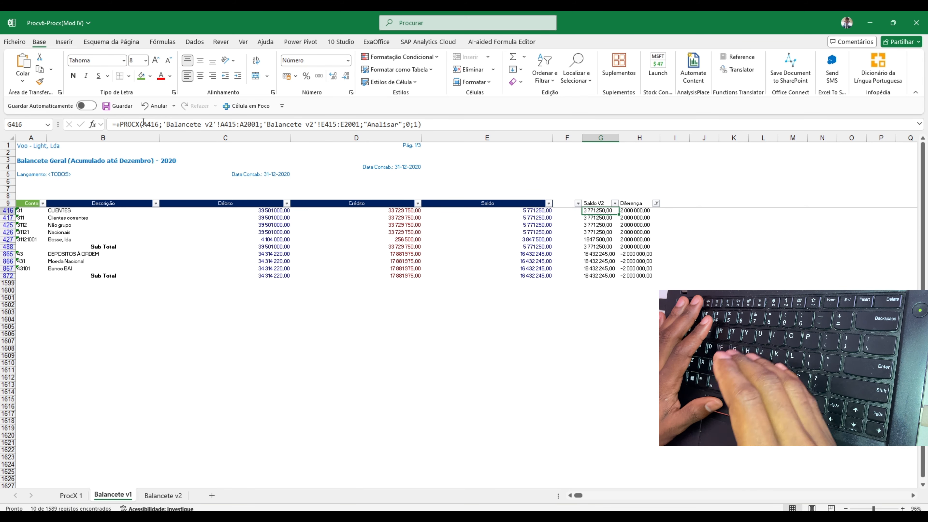
Review the PROCX formulas for Salário in D4 and Localização in C4 on the ProcX 1 sheet, checking them against the Balancete sheets
key("ctrl+Page_Up")
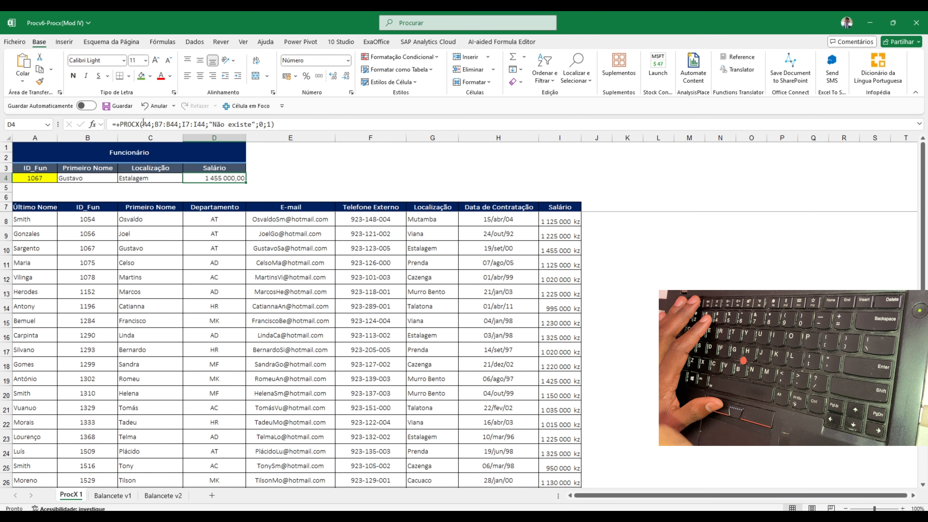
key("Left")
key("ctrl+Page_Down")
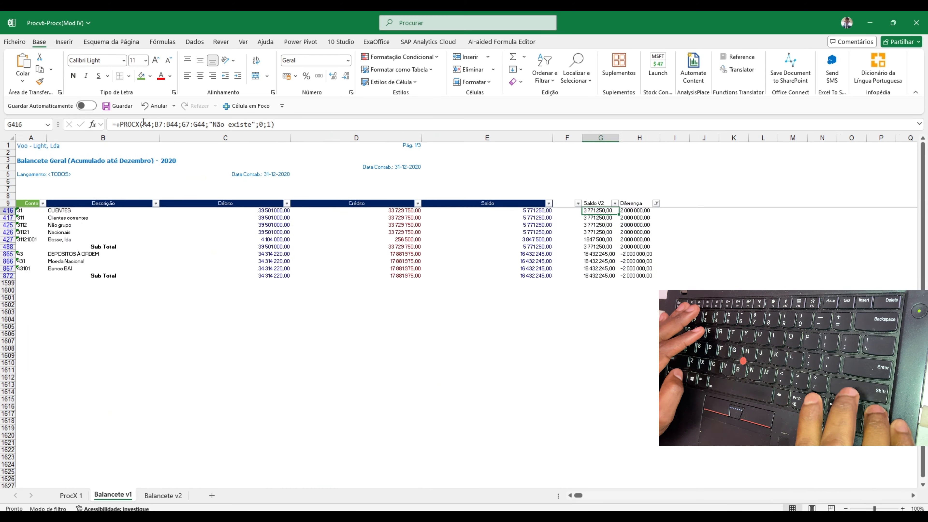
key("ctrl+Page_Down")
key("ctrl+Page_Up")
key("ctrl+Page_Up")
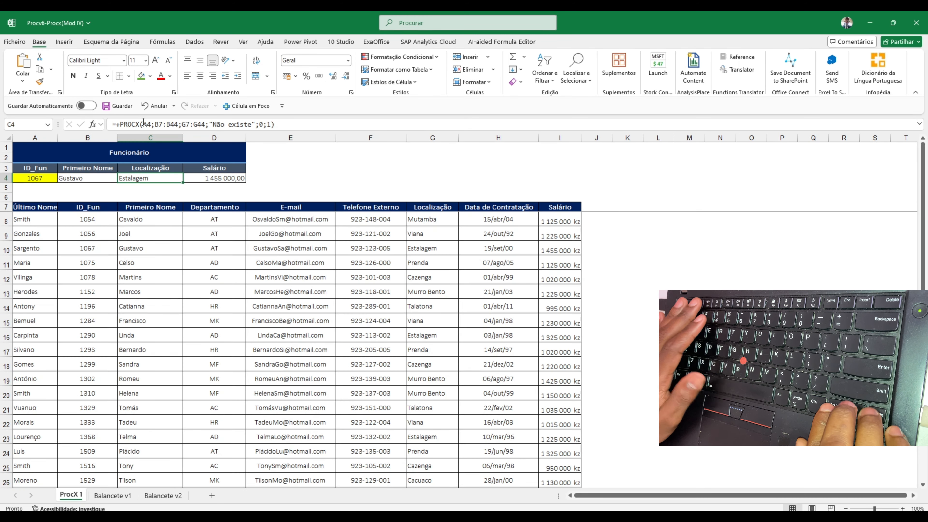